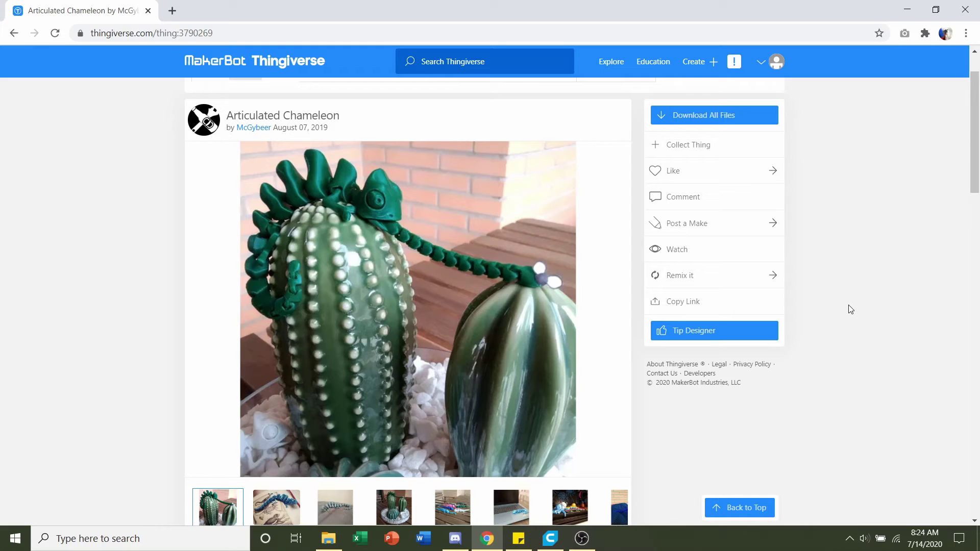
- Highlight the no-supports note in the Articulated Chameleon's summary
scroll(847, 312, "down", 8)
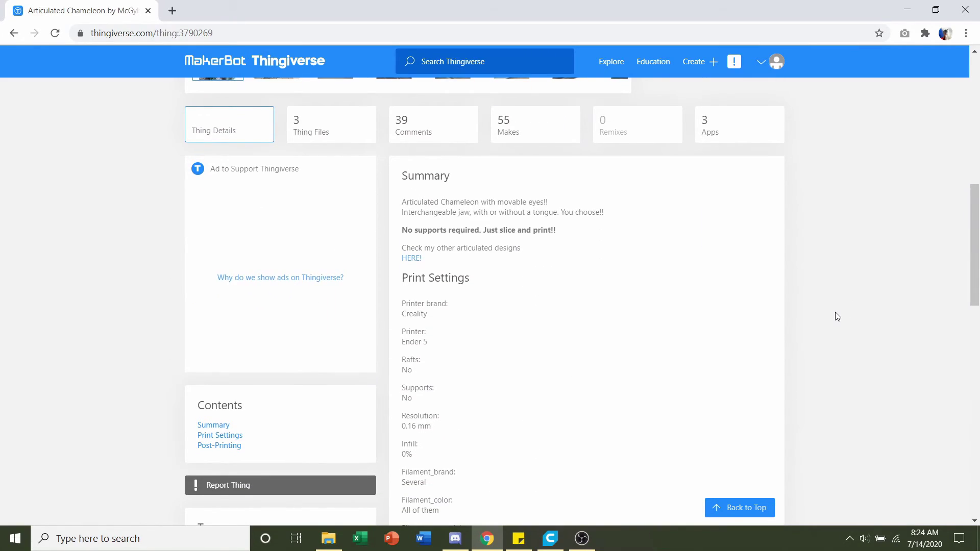
scroll(837, 317, "up", 3, "ctrl")
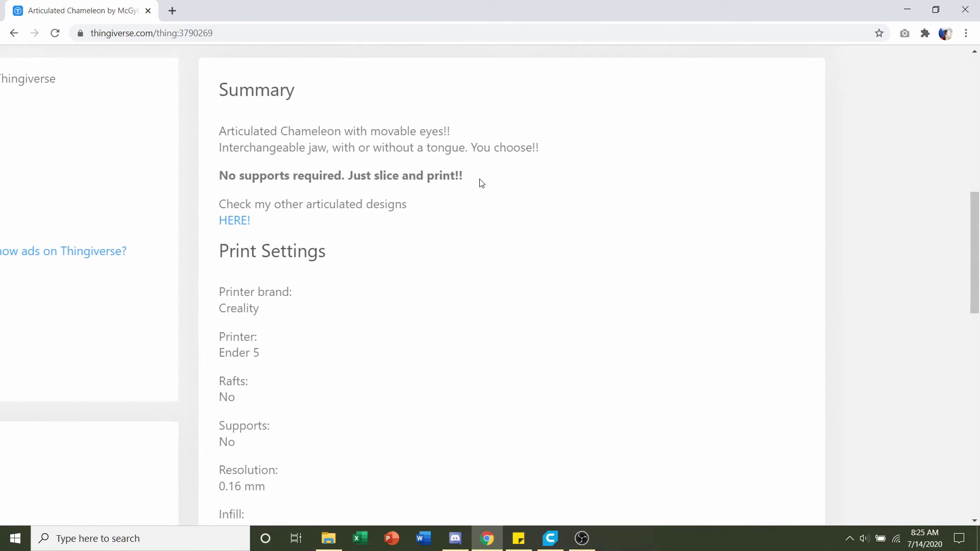
left_click_drag(480, 179, 261, 165)
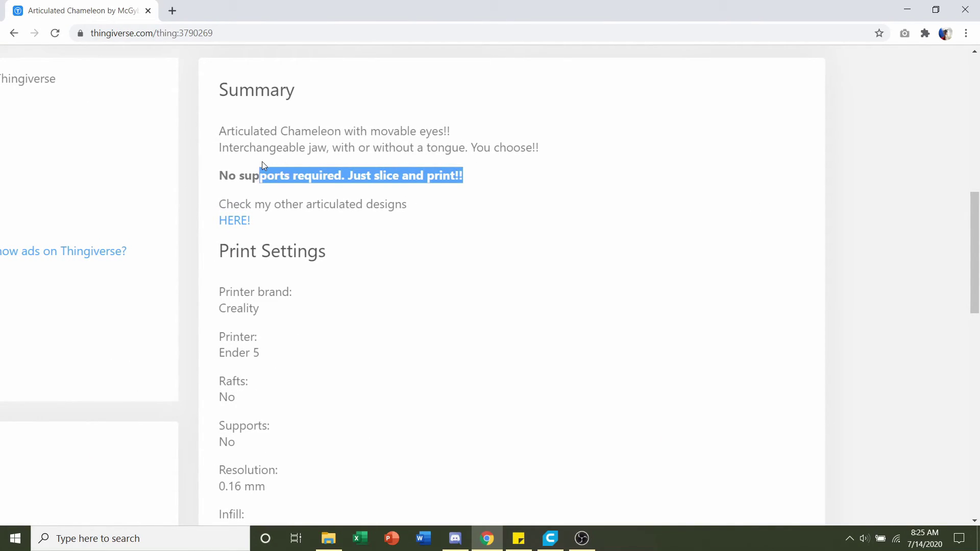
left_click(461, 209)
- Highlight the Rafts: No and Infill: 0% print settings, reset the zoom and return to the top
scroll(459, 209, "down", 3)
triple_click(251, 217)
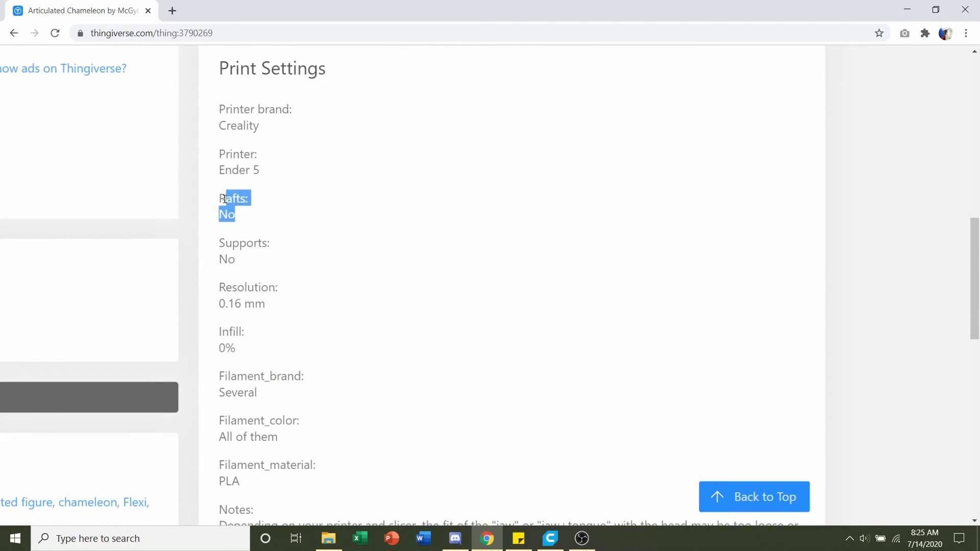
left_click(245, 252)
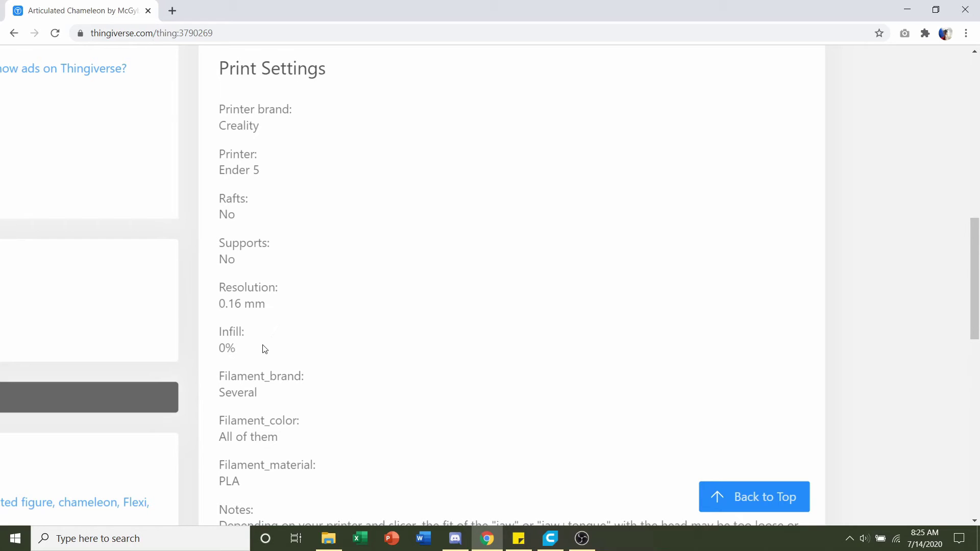
triple_click(247, 348)
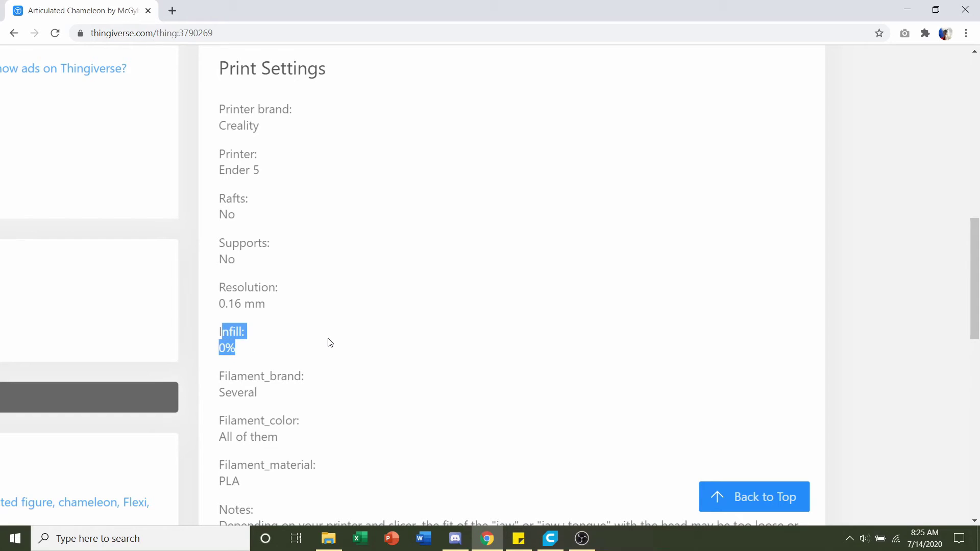
key("ctrl+0")
scroll(329, 341, "up", 6)
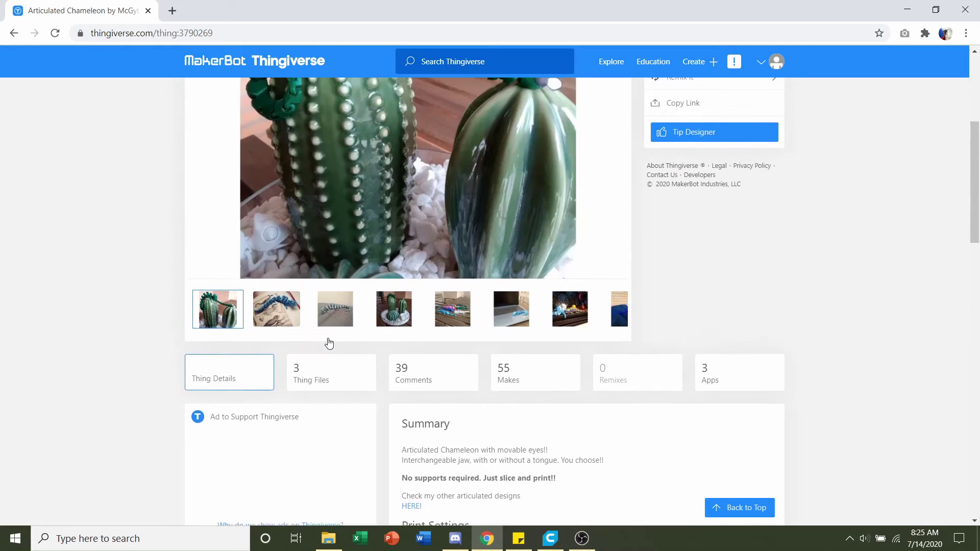
scroll(328, 339, "up", 3)
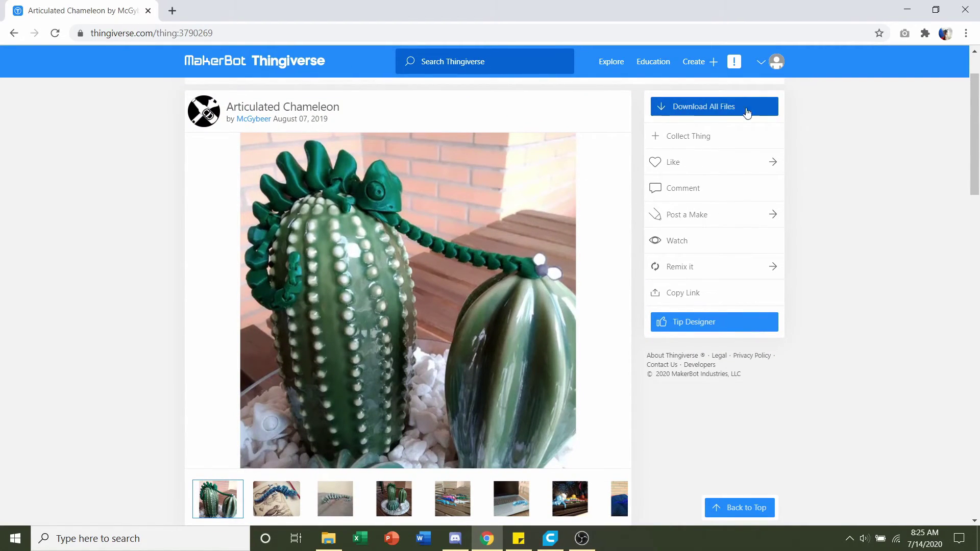
- Check each file in the files folder: Chameleon_v4.0.stl, Jaw_v2.0.stl and Jaw+Tongue_v2.0.stl
left_click(328, 538)
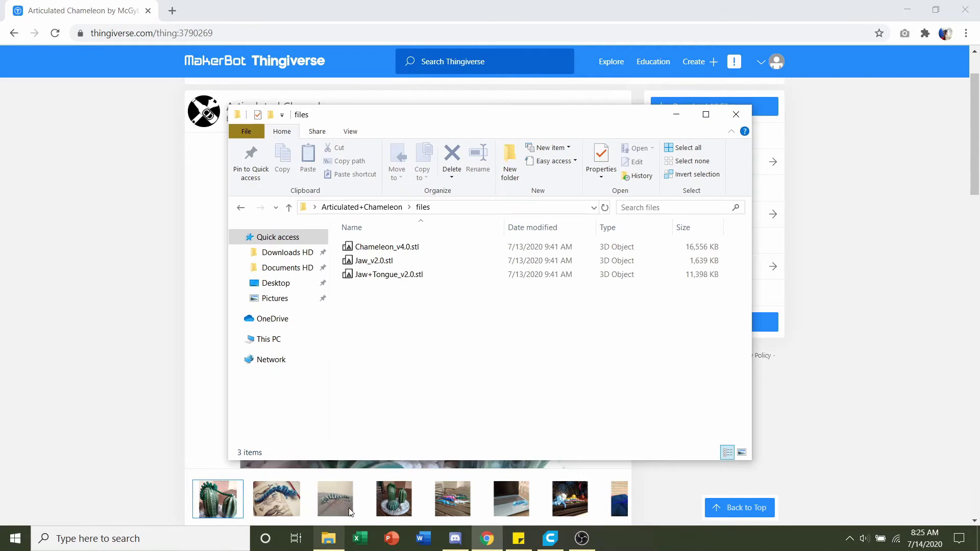
left_click_drag(456, 366, 377, 240)
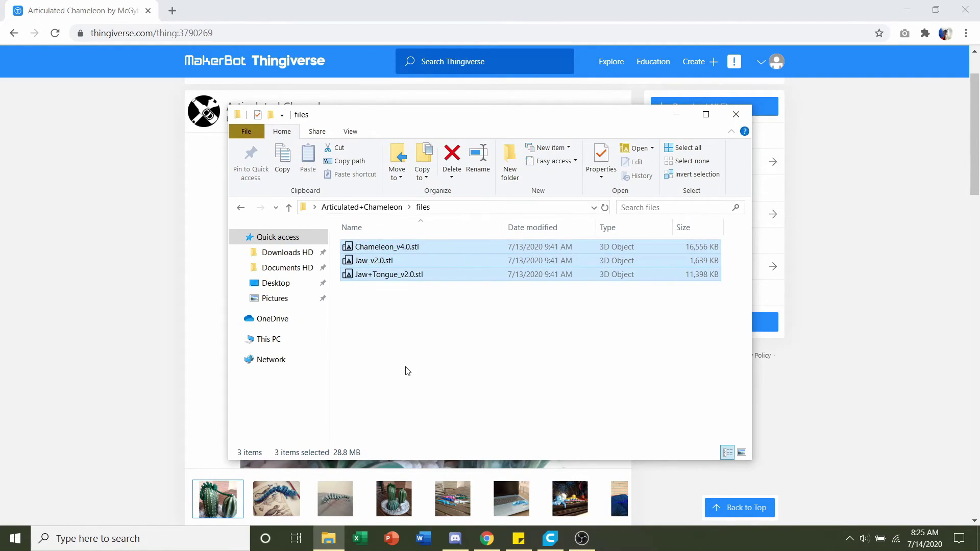
left_click(407, 371)
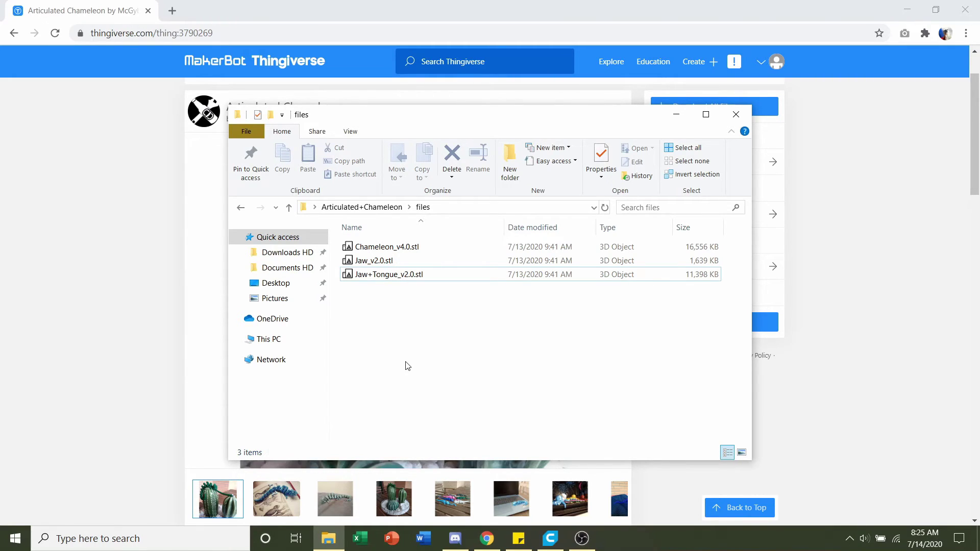
left_click(415, 248)
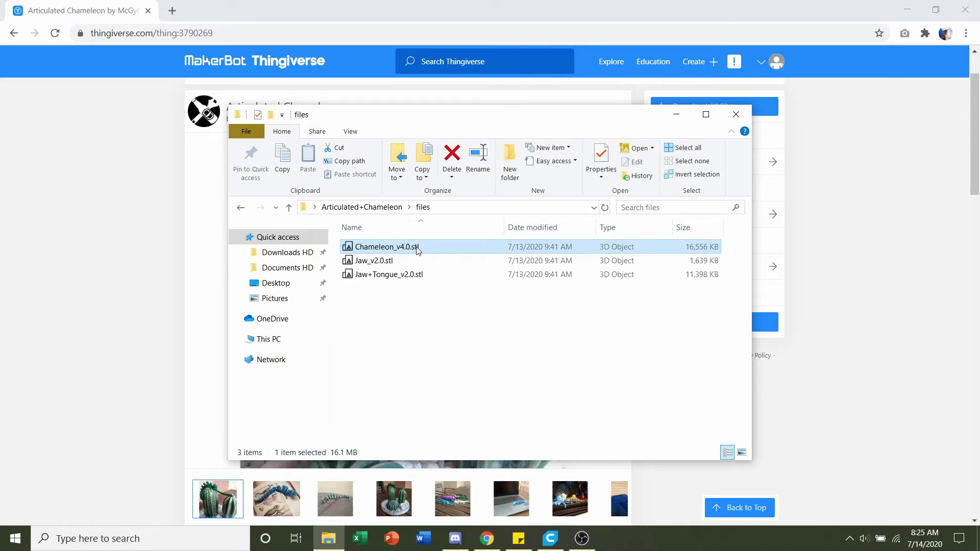
left_click(410, 262)
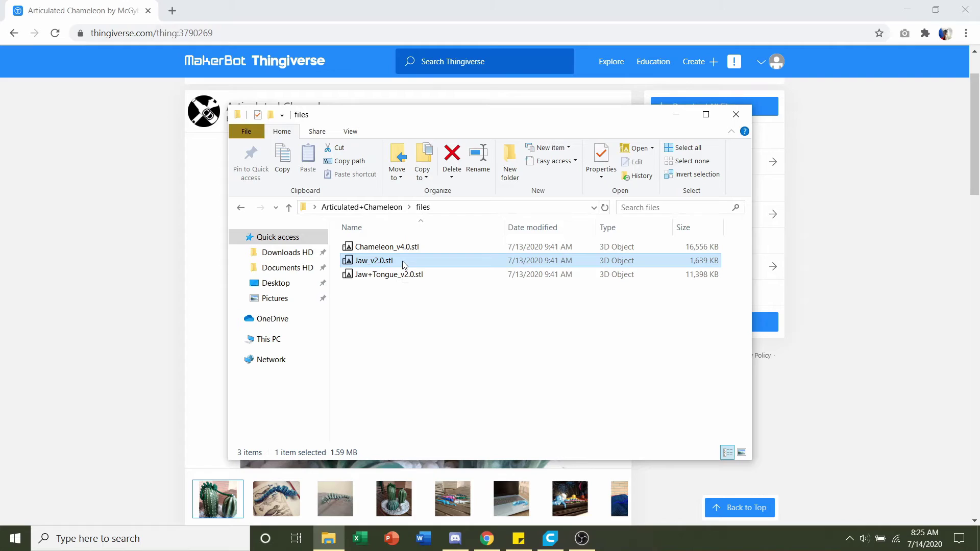
left_click(401, 276)
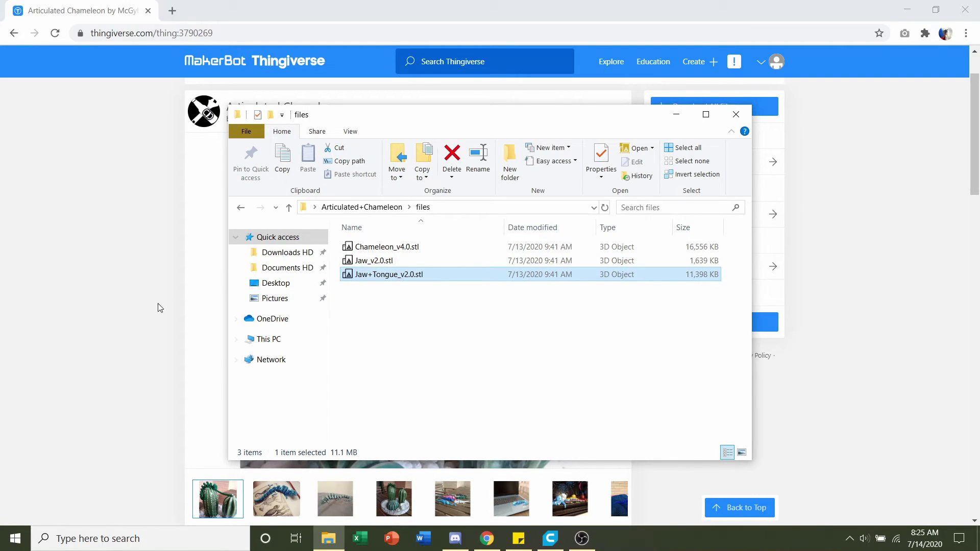
- Show the grey chameleon photo in the Thingiverse gallery, then return to the green cactus photo
left_click(121, 307)
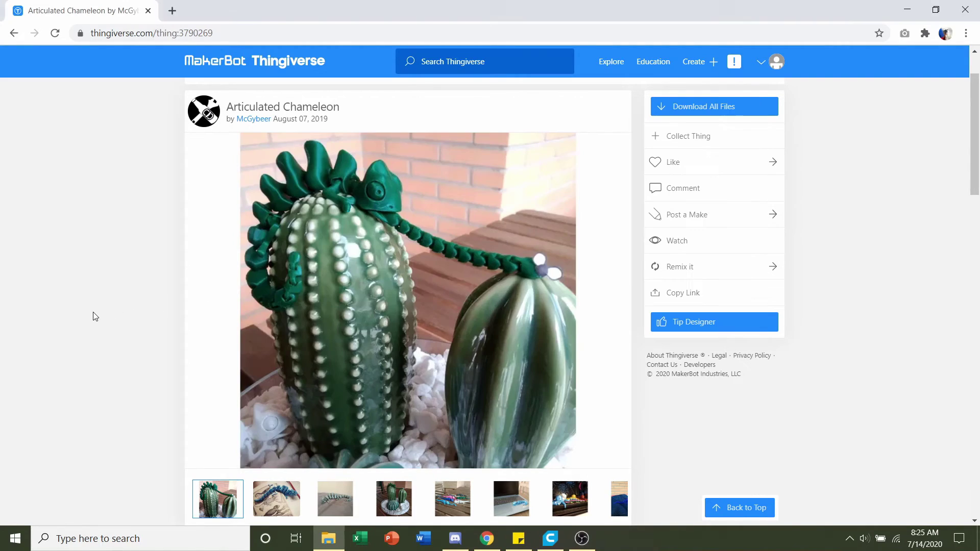
left_click(327, 502)
scroll(325, 314, "up", 6, "ctrl")
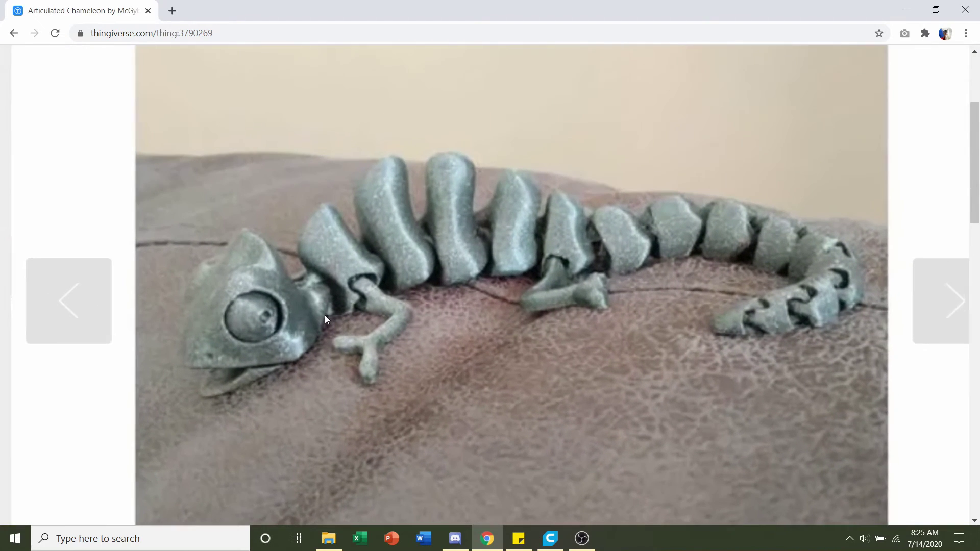
scroll(325, 314, "down", 6, "ctrl")
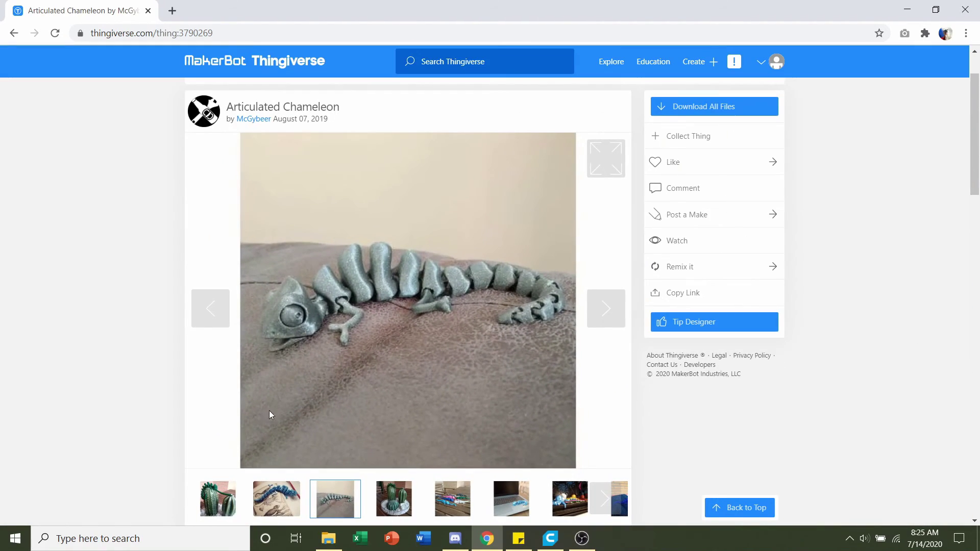
left_click(216, 506)
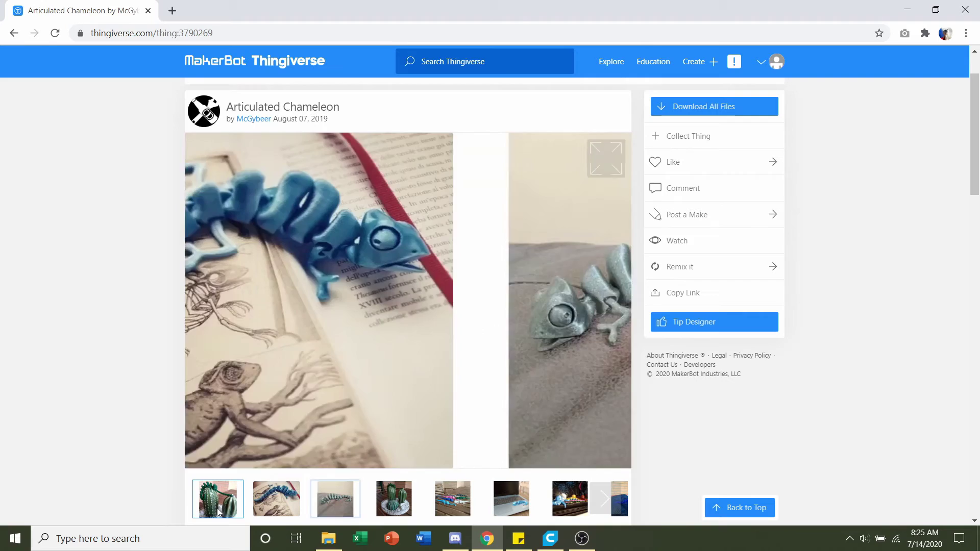
scroll(404, 223, "up", 8, "ctrl")
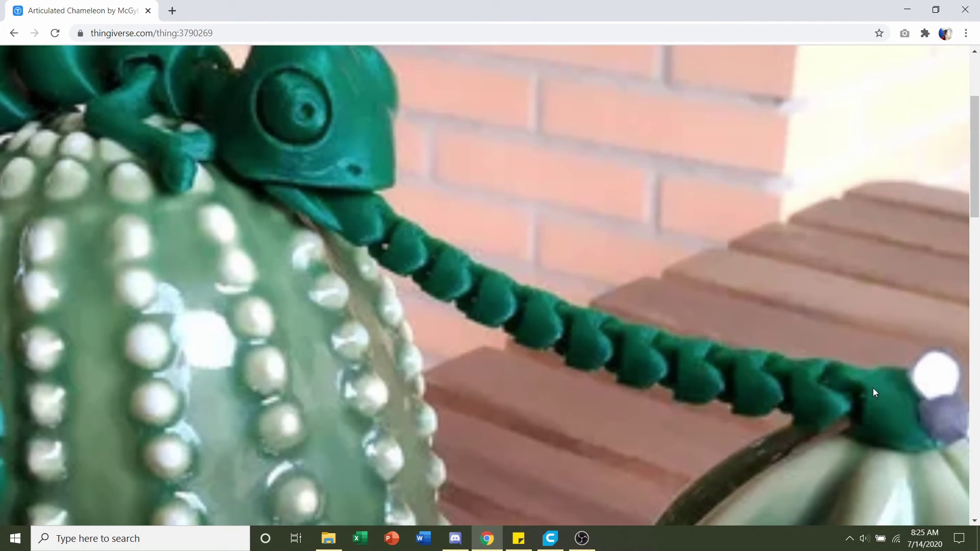
scroll(714, 371, "down", 8, "ctrl")
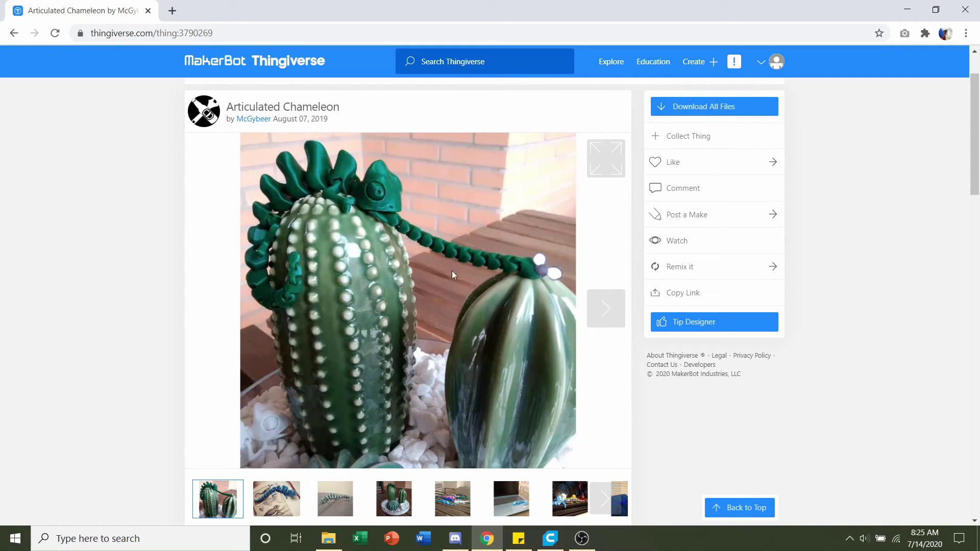
- Switch back to the files folder and open Jaw+Tongue_v2.0.stl in a 3D viewer
key("alt+Tab")
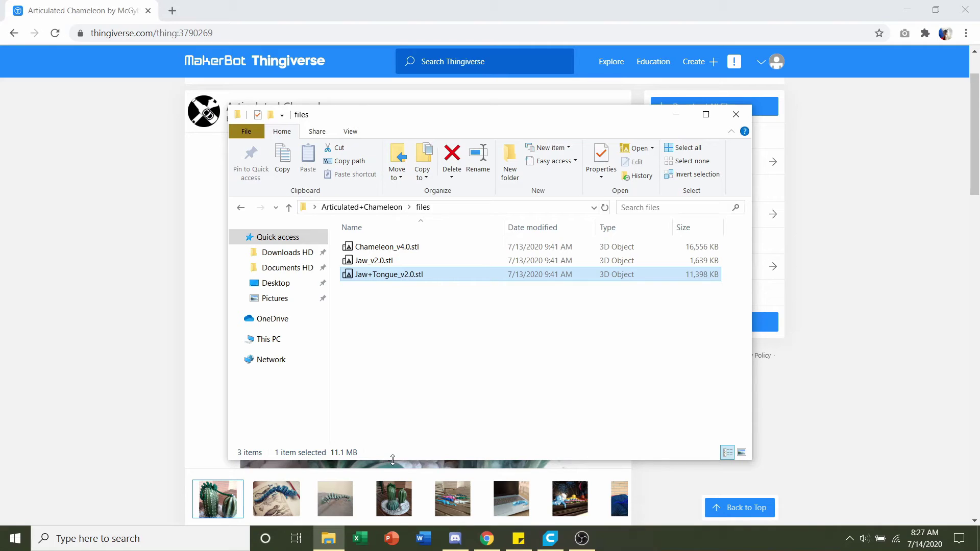
double_click(406, 274)
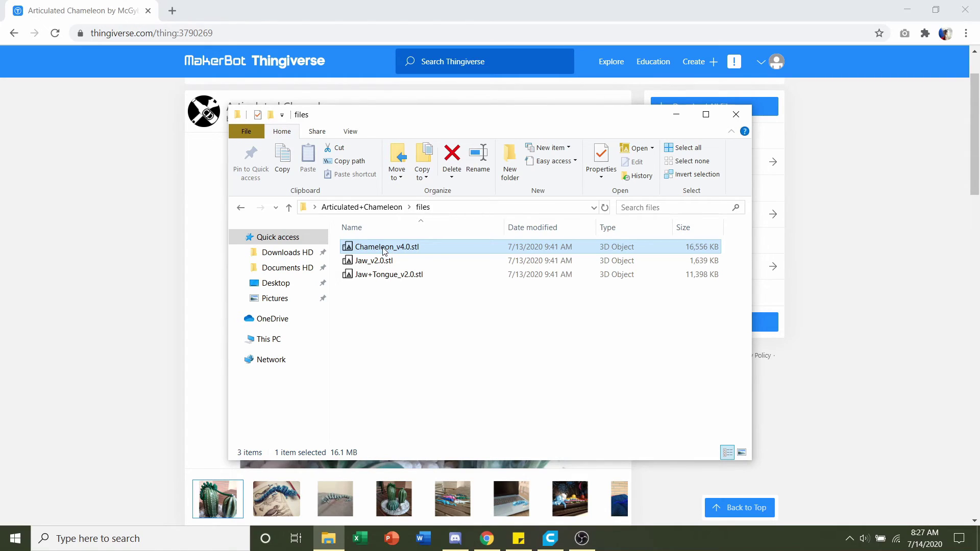
- Drop Chameleon_v4.0.stl onto the CR-10 Mini build plate and view it from the side
left_click_drag(383, 250, 513, 311)
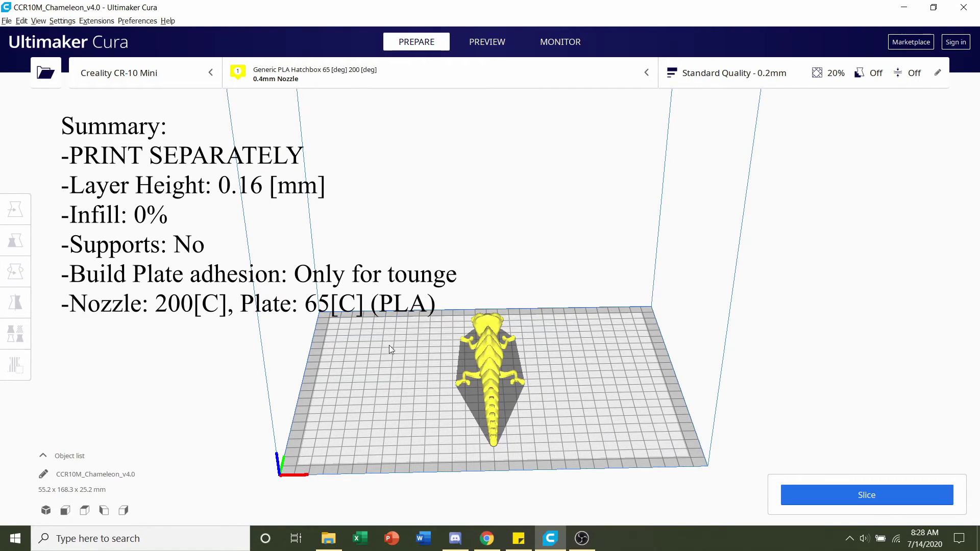
right_click_drag(388, 344, 463, 405)
scroll(464, 405, "up", 3)
middle_click_drag(466, 433, 426, 378)
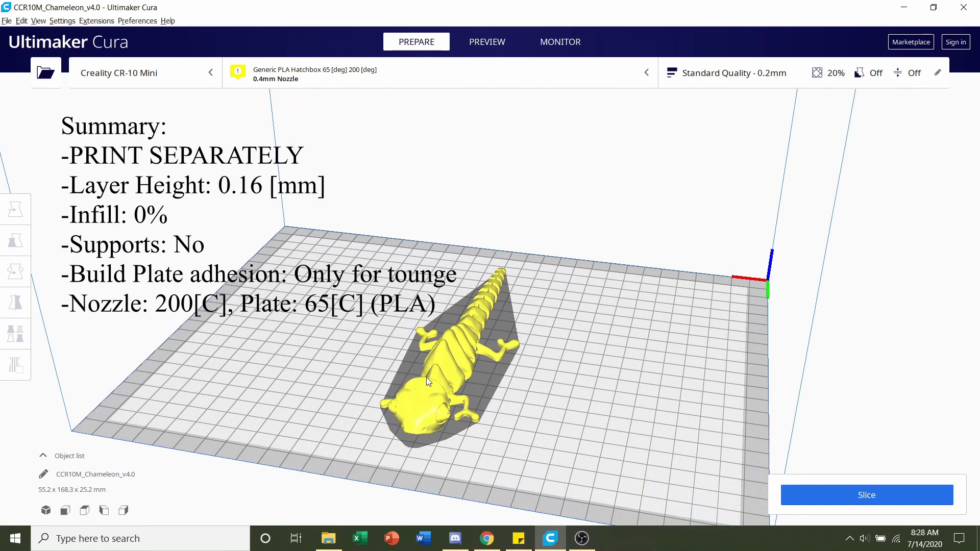
- Choose the Dynamic Quality - 0.16 mm profile in the print settings
left_click(731, 79)
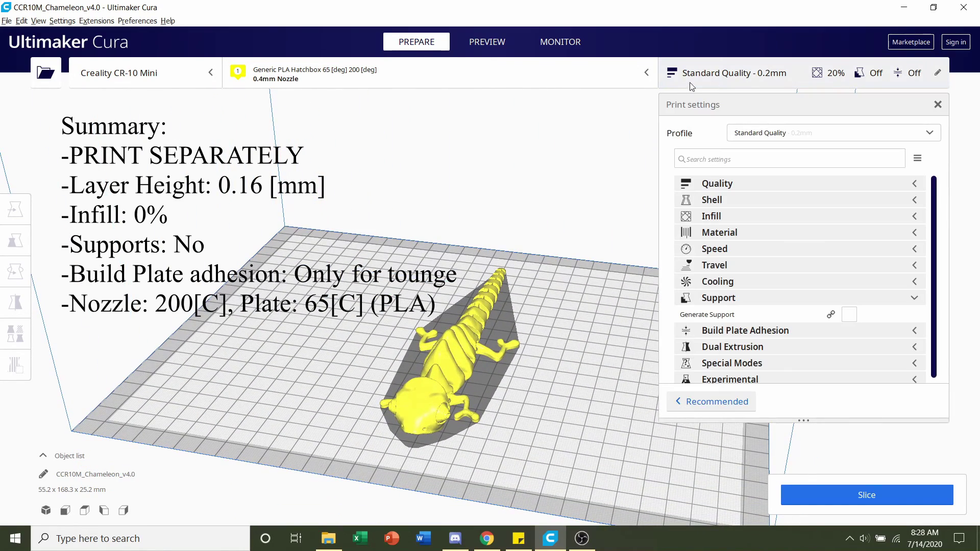
left_click(866, 132)
left_click(810, 179)
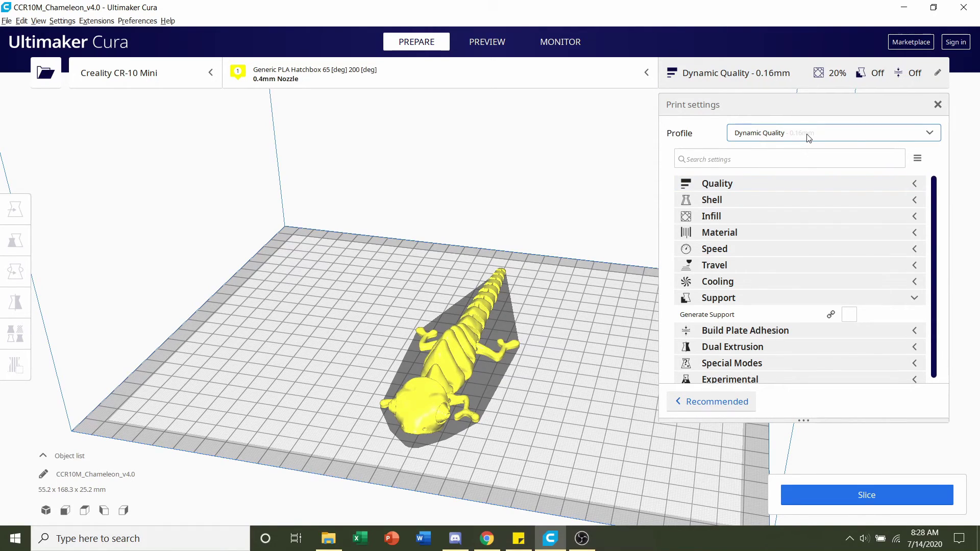
left_click(809, 140)
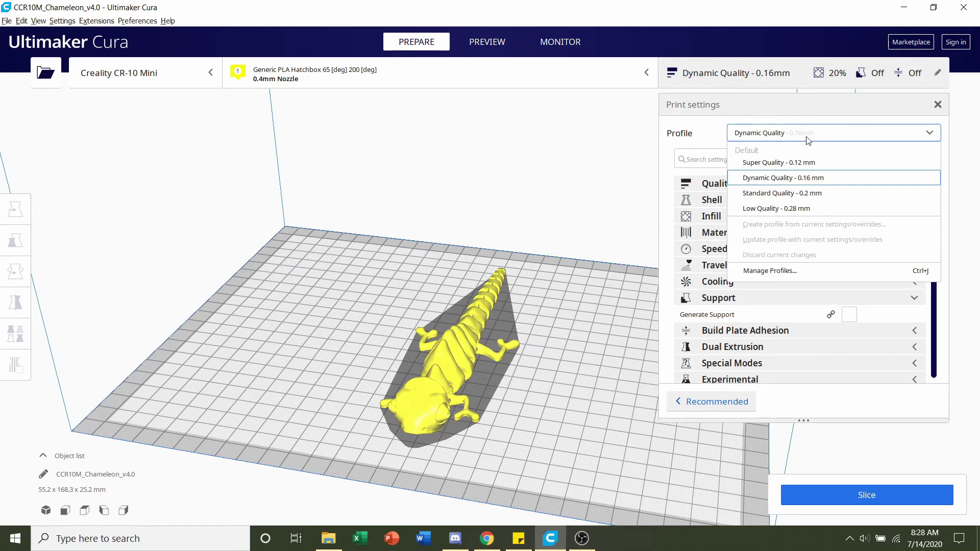
left_click(826, 177)
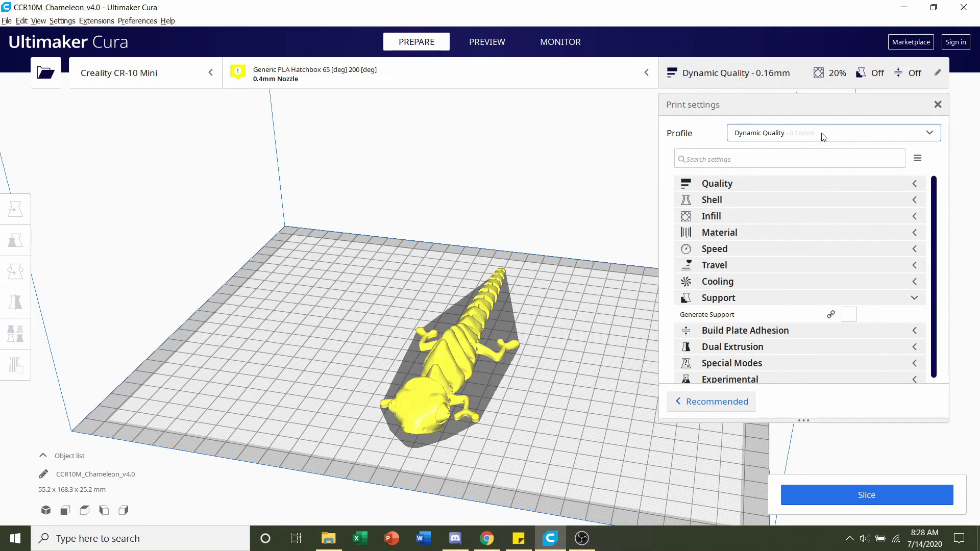
- Set the Infill Density to 0%
left_click(769, 299)
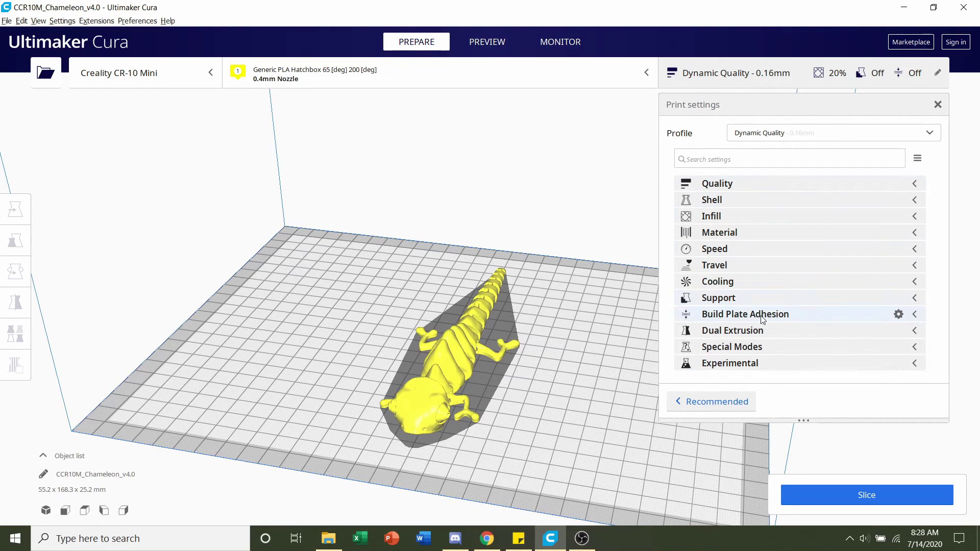
left_click(757, 219)
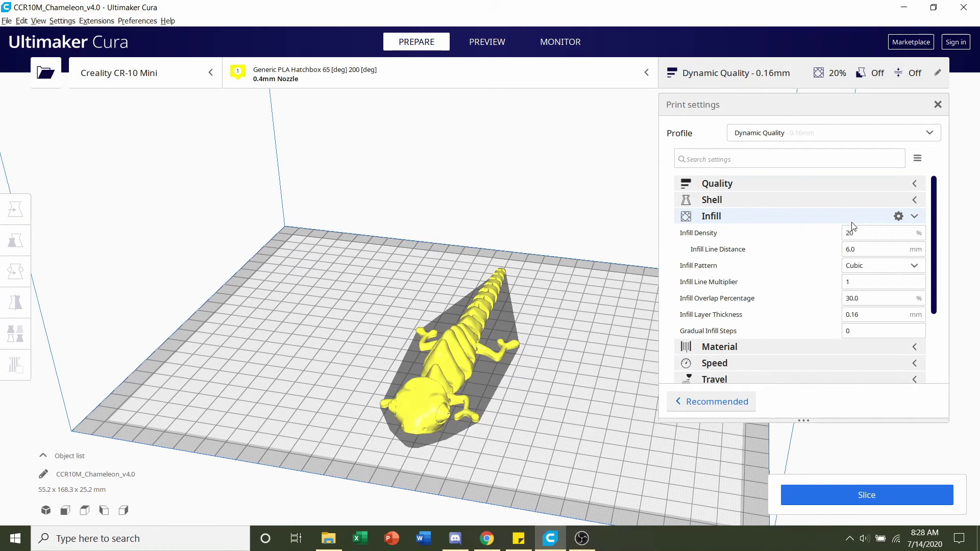
left_click(750, 218)
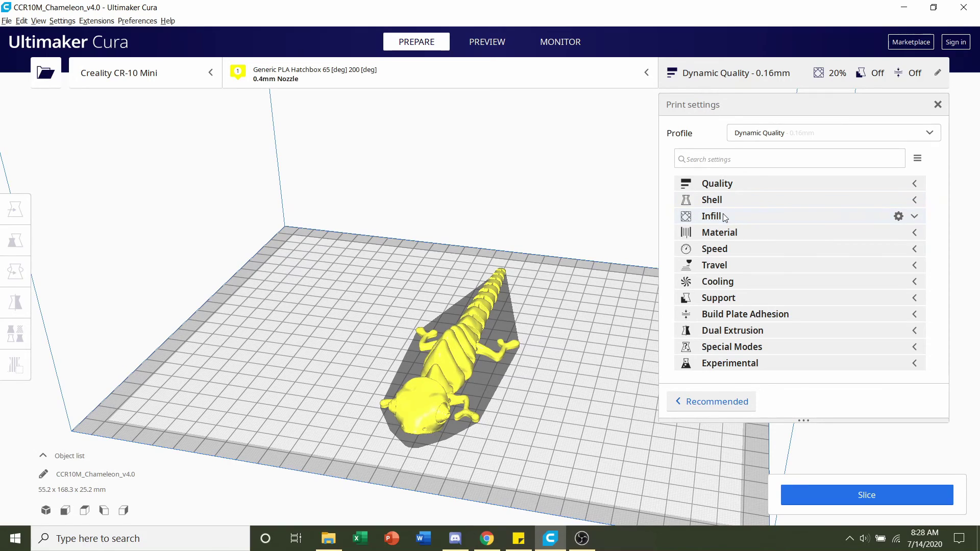
left_click(735, 217)
double_click(866, 233)
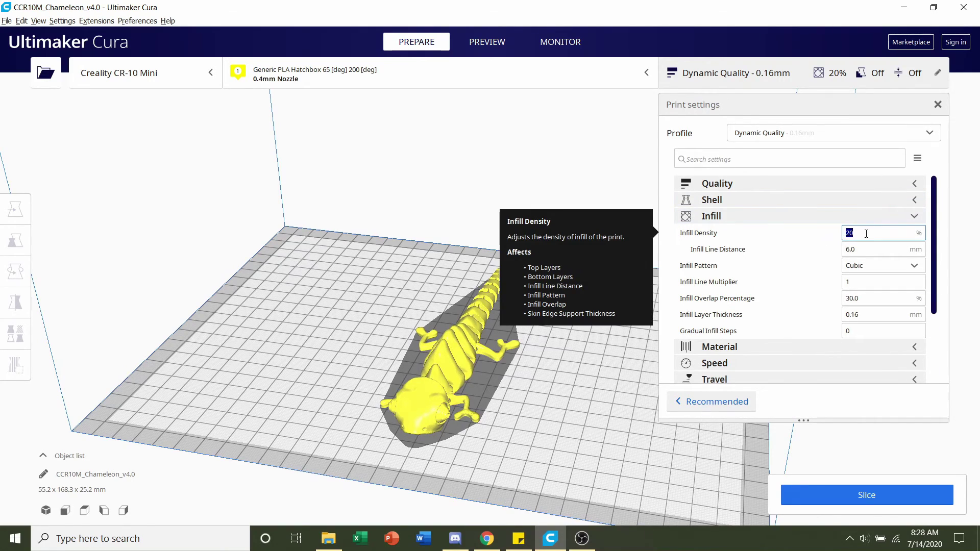
type("0")
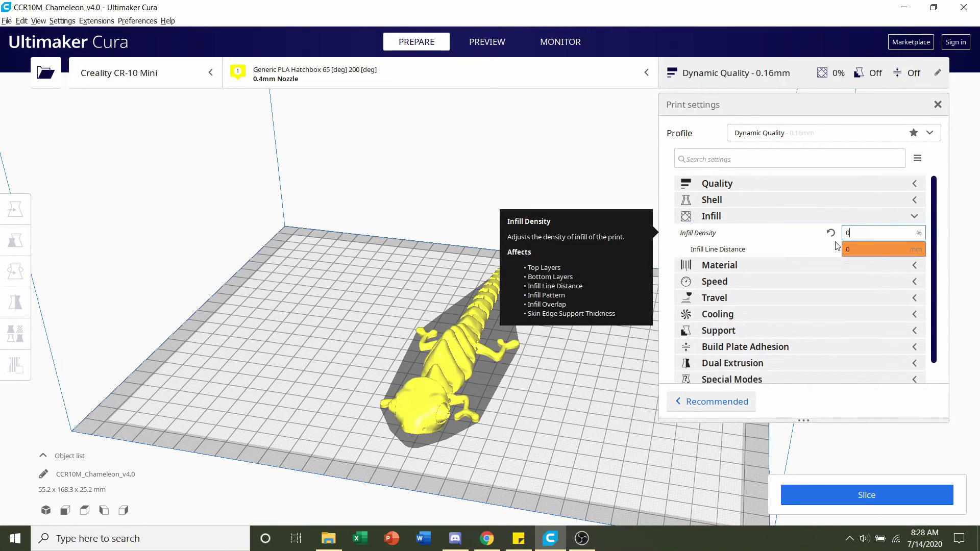
- Slice the chameleon and view the result from above: 4 hours 40 minutes, 16 g
left_click(780, 216)
left_click(837, 498)
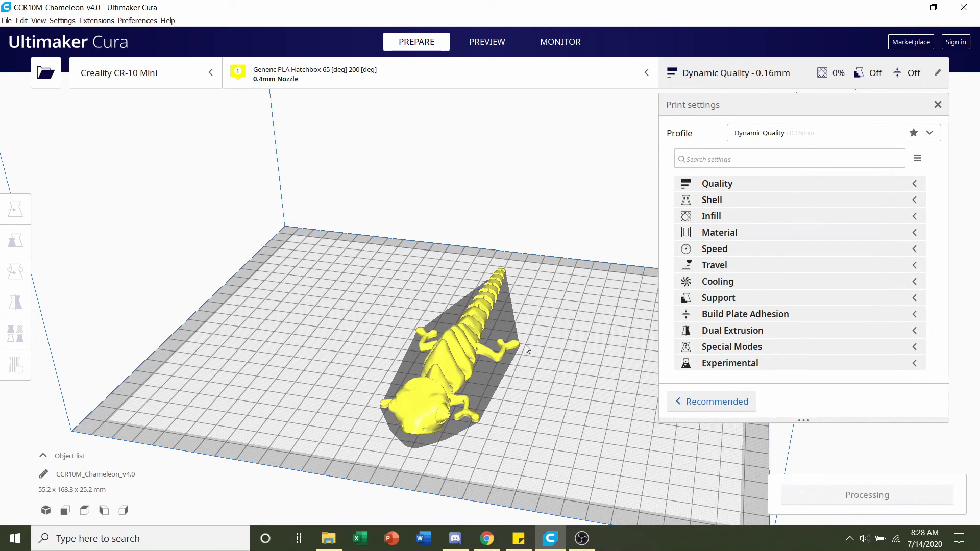
right_click_drag(526, 348, 494, 326)
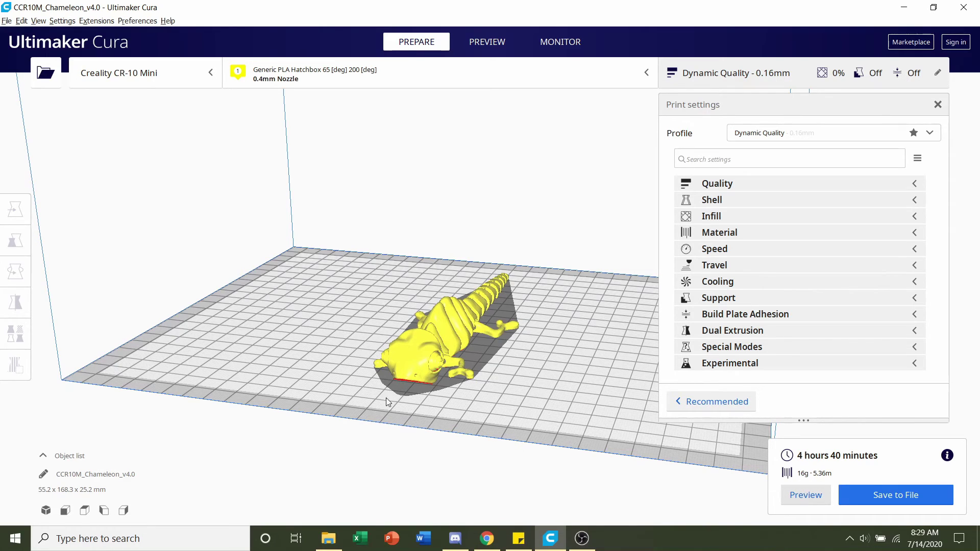
right_click_drag(323, 387, 214, 355)
- Orbit, pan and zoom the layer view to inspect the whole sliced chameleon and its tail
scroll(507, 357, "up", 5)
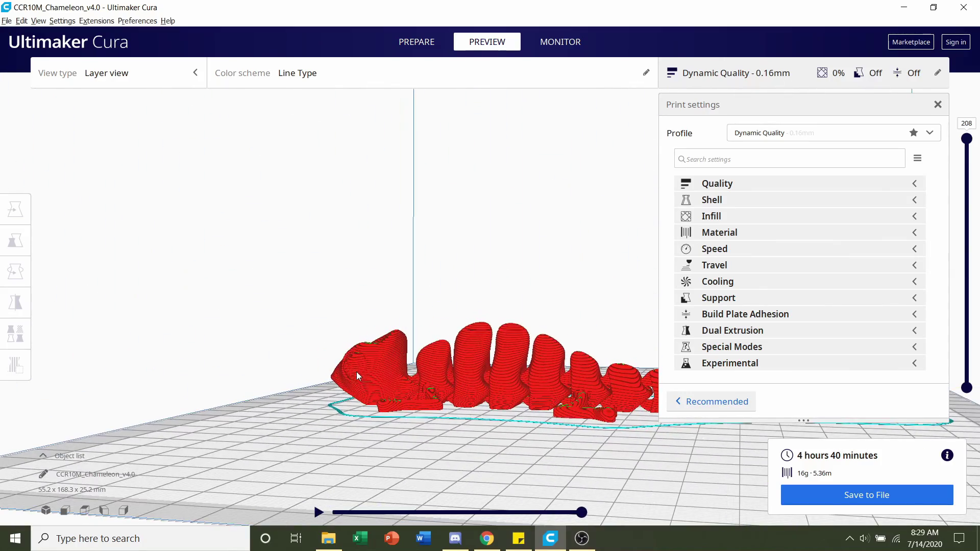
right_click_drag(522, 365, 428, 347)
middle_click_drag(427, 347, 286, 380)
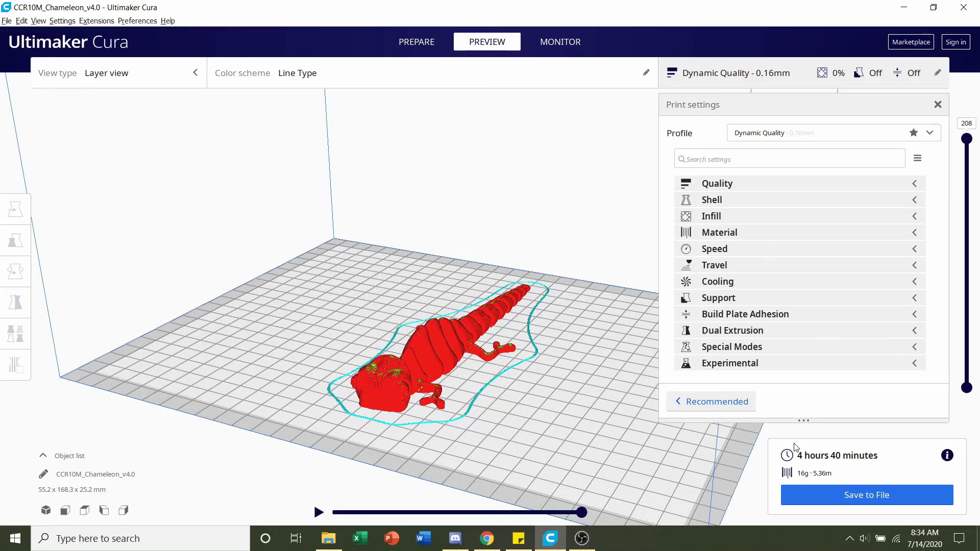
scroll(520, 339, "up", 5)
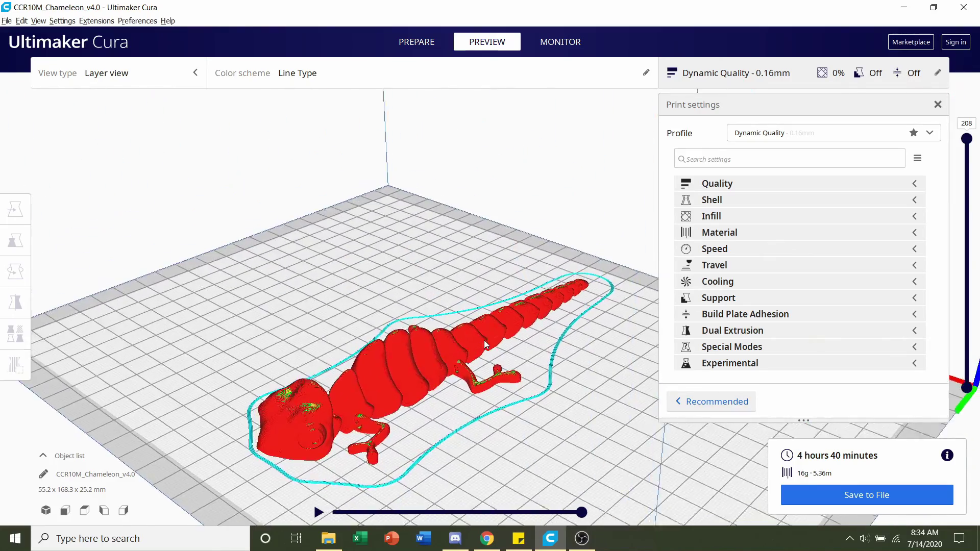
right_click_drag(483, 340, 512, 338)
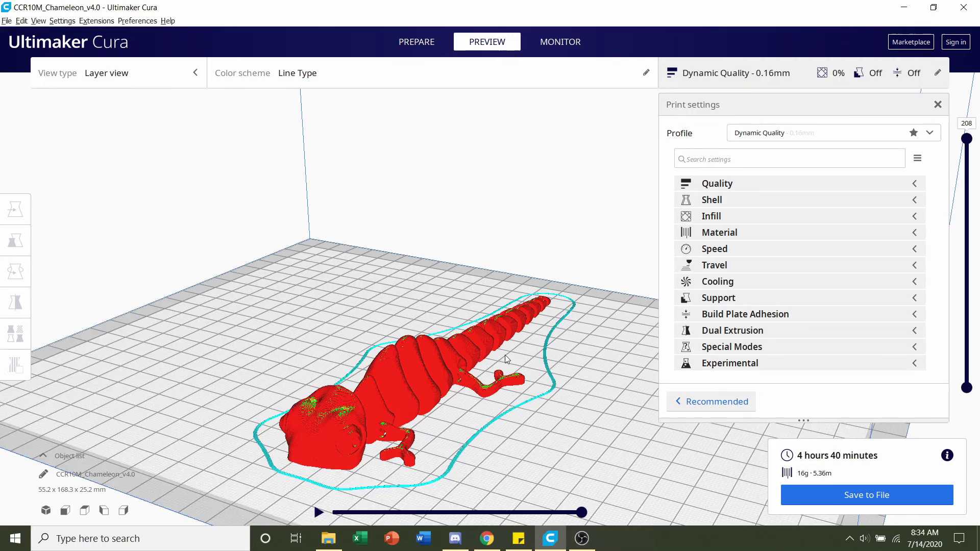
scroll(504, 354, "down", 2)
- Go back to Prepare and delete the chameleon from the build plate
left_click(423, 45)
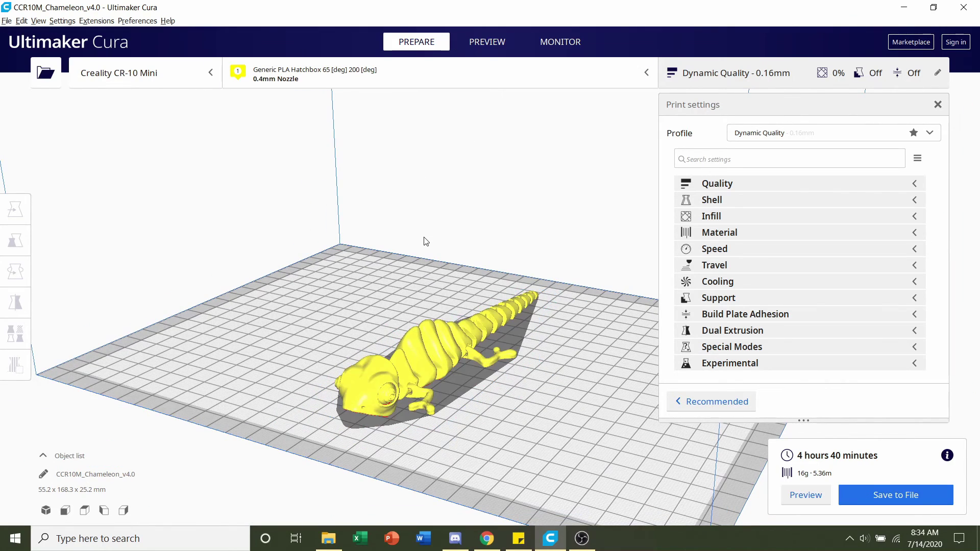
right_click_drag(424, 241, 430, 298)
left_click(437, 377)
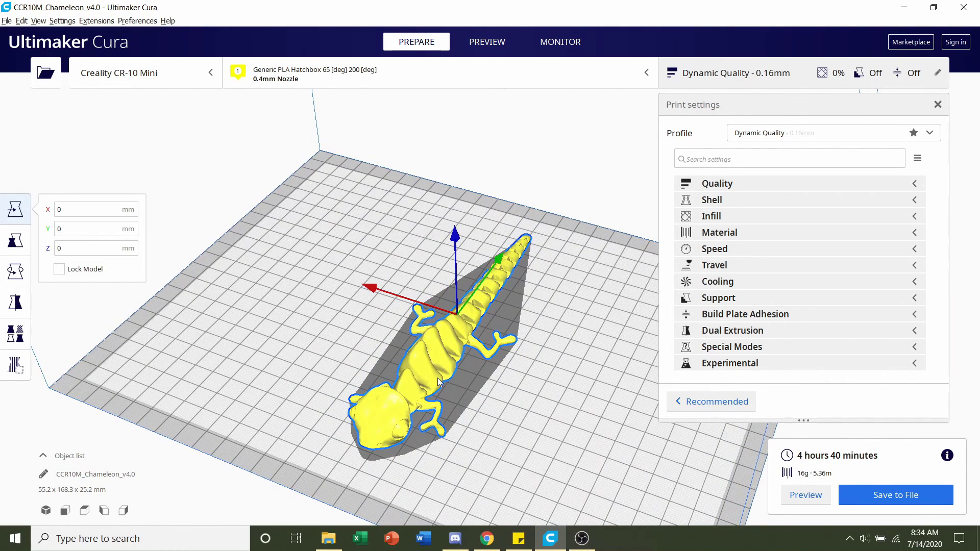
key("Delete")
right_click_drag(442, 365, 448, 346)
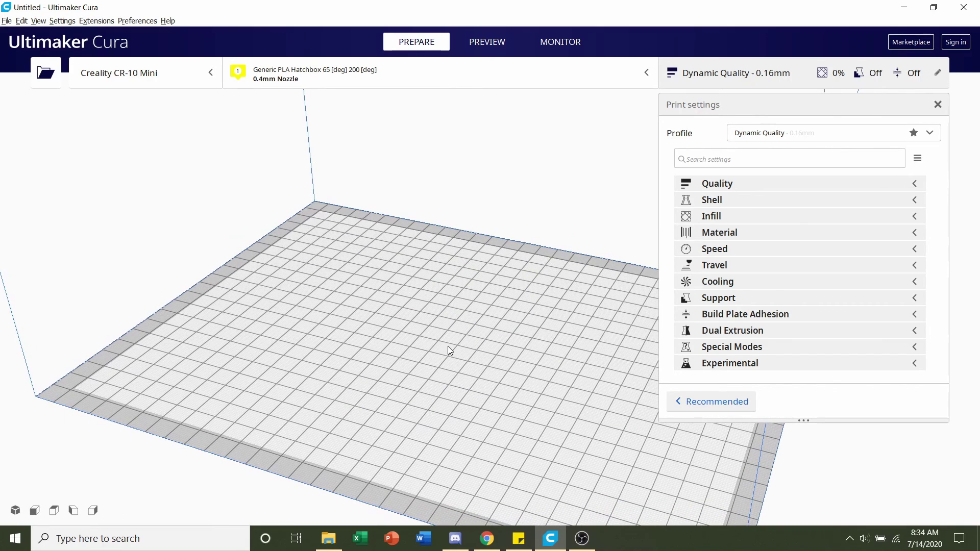
- Load Jaw+Tongue_v2.0.stl from the files folder onto the build plate
left_click(328, 538)
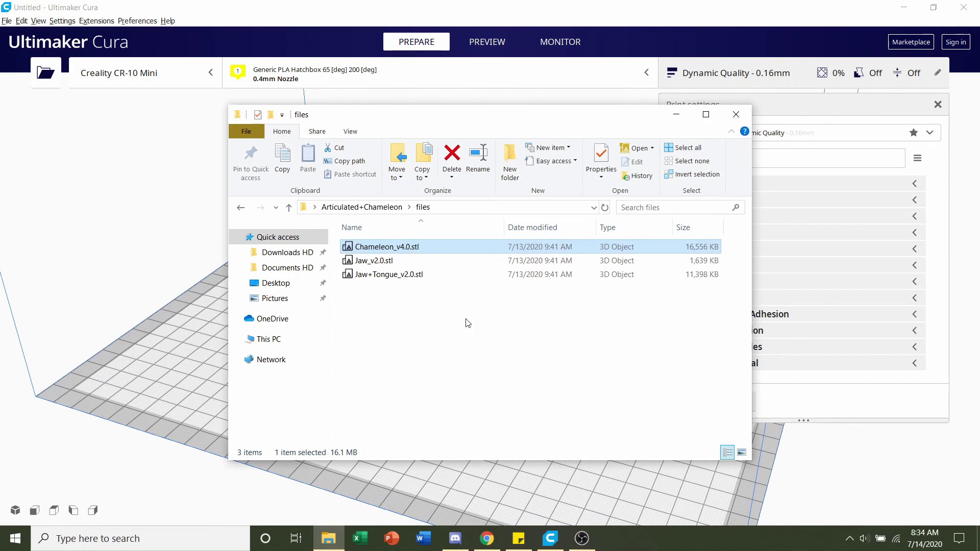
left_click_drag(422, 277, 183, 326)
left_click(665, 121)
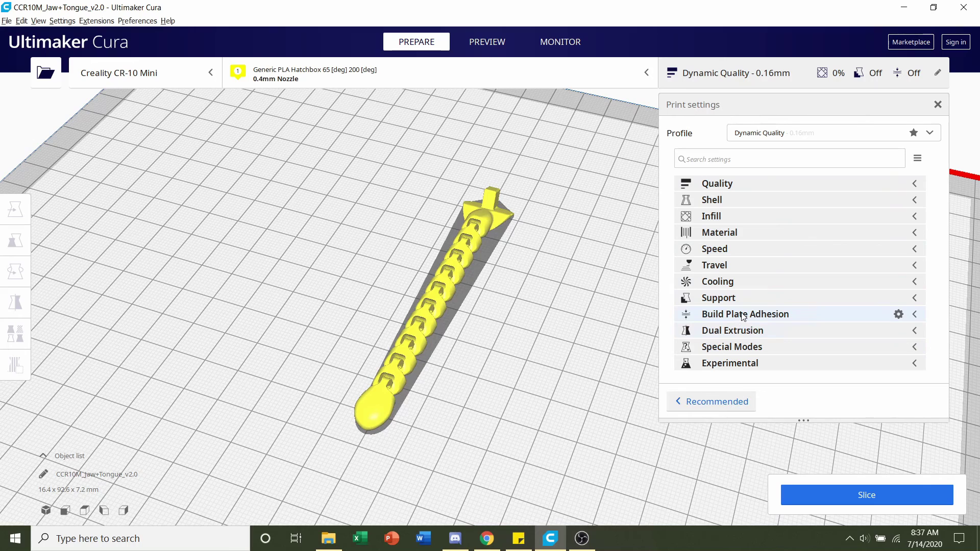
- Change the jaw and tongue's adhesion type from Skirt to Brim, then view the model side-on
left_click(772, 314)
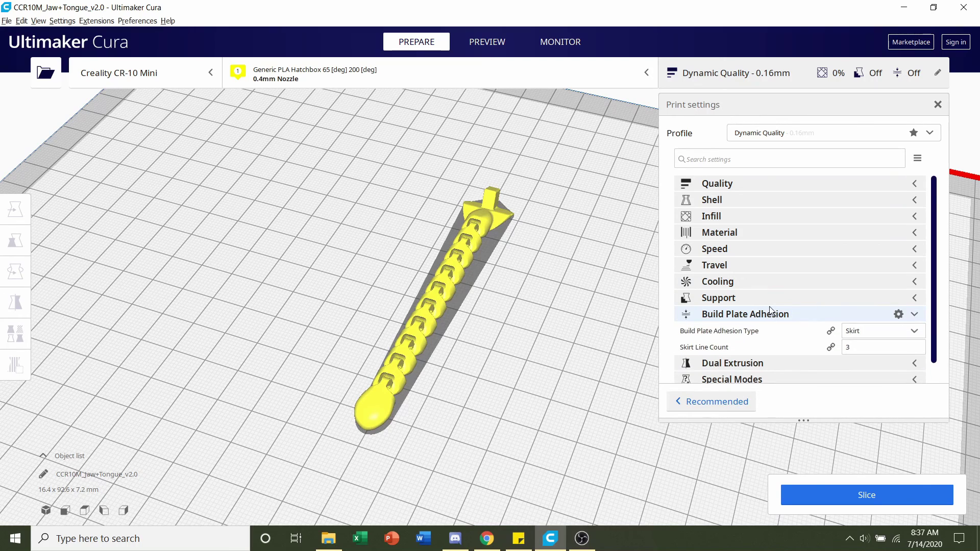
scroll(770, 310, "down", 1)
left_click(860, 315)
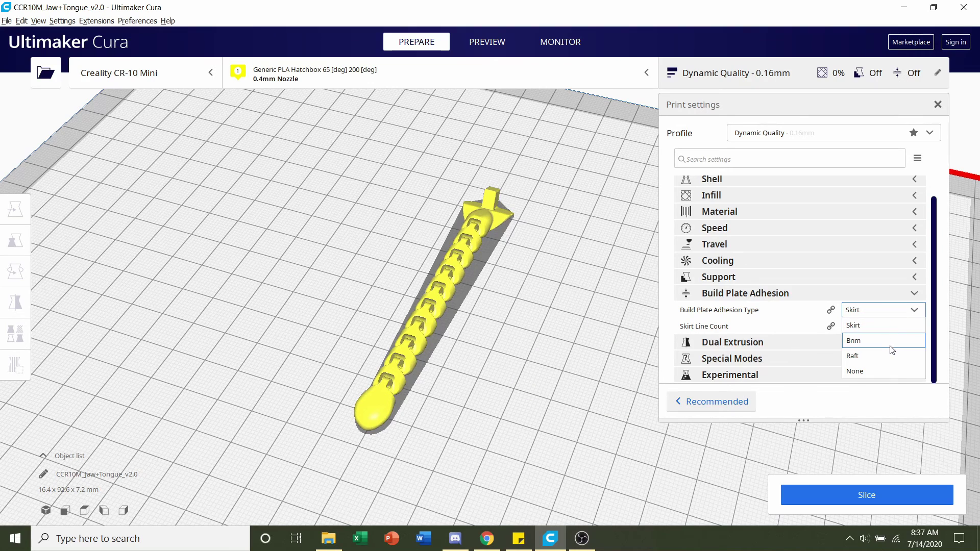
left_click(871, 345)
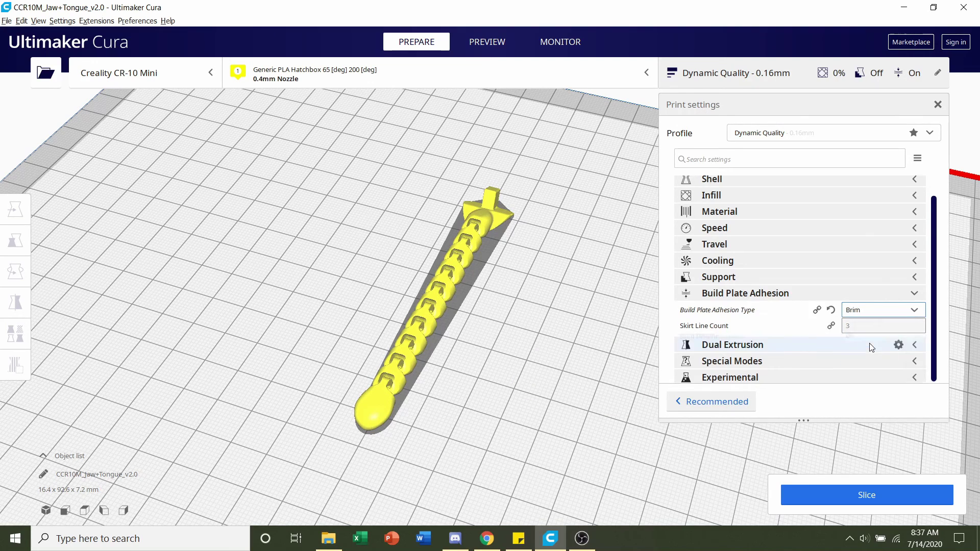
scroll(540, 327, "down", 1)
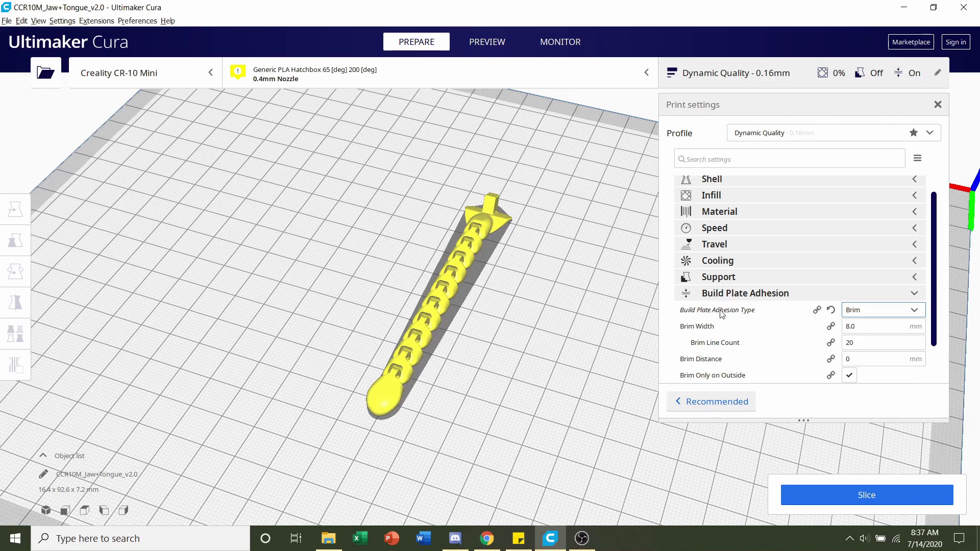
scroll(769, 312, "down", 2)
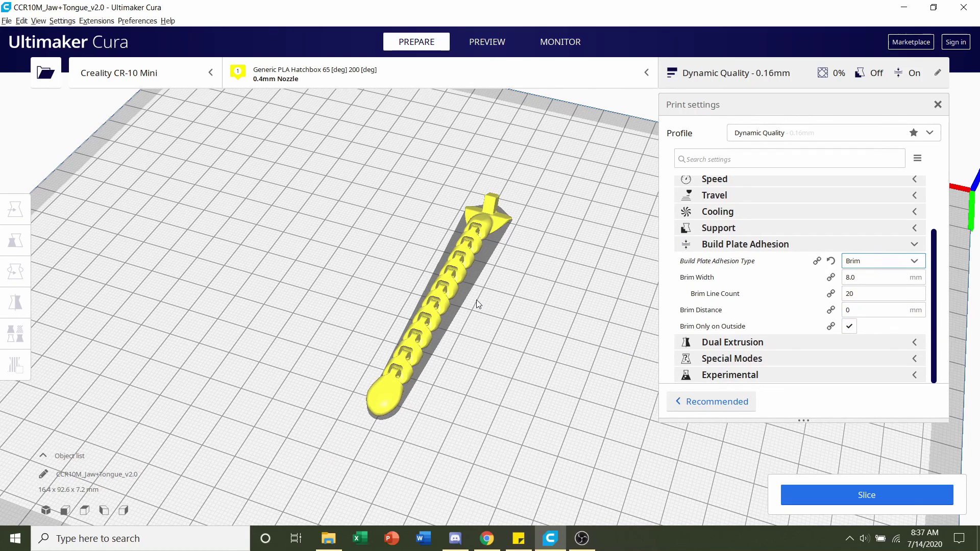
scroll(476, 299, "up", 2)
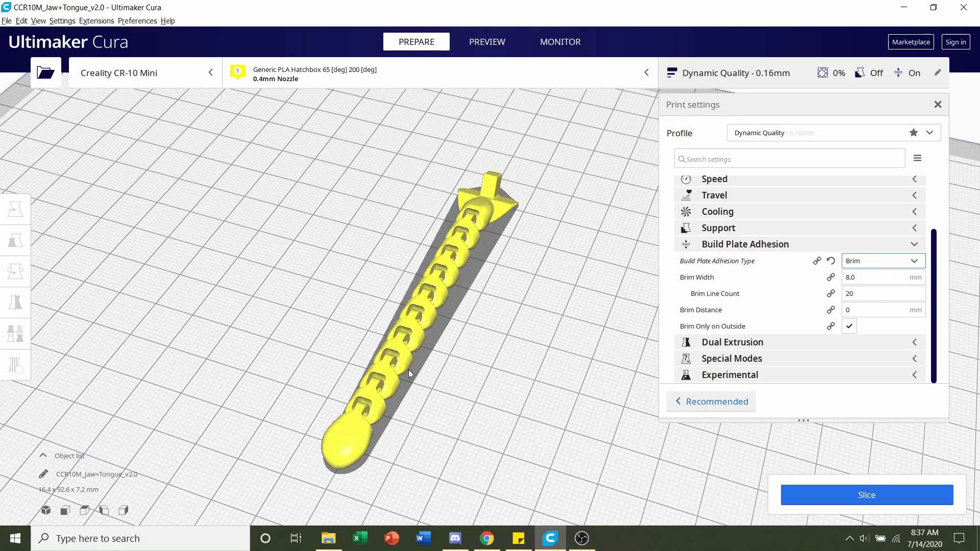
right_click_drag(408, 369, 400, 291)
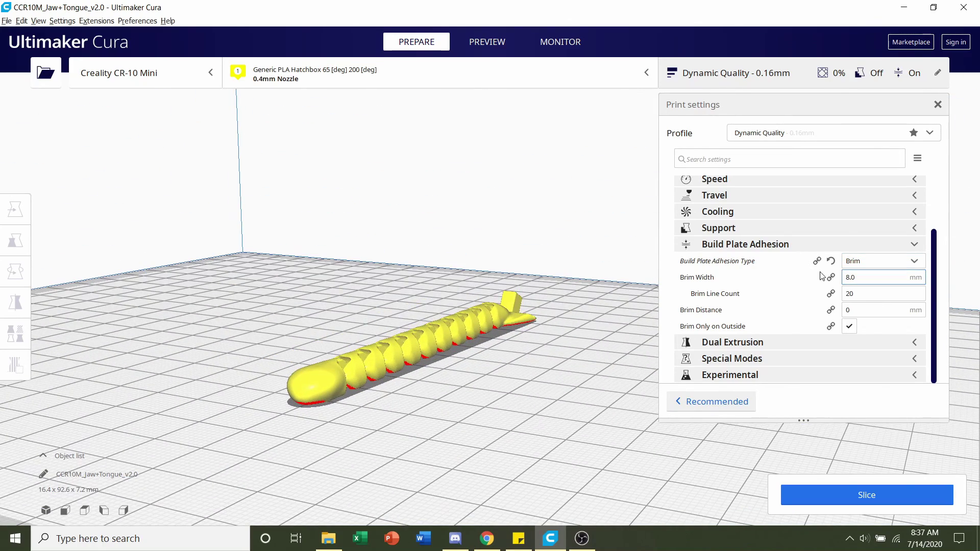
mouse_move(737, 314)
- Make Brim Distance visible in the adhesion settings and set it to 0.16 mm
left_click(898, 244)
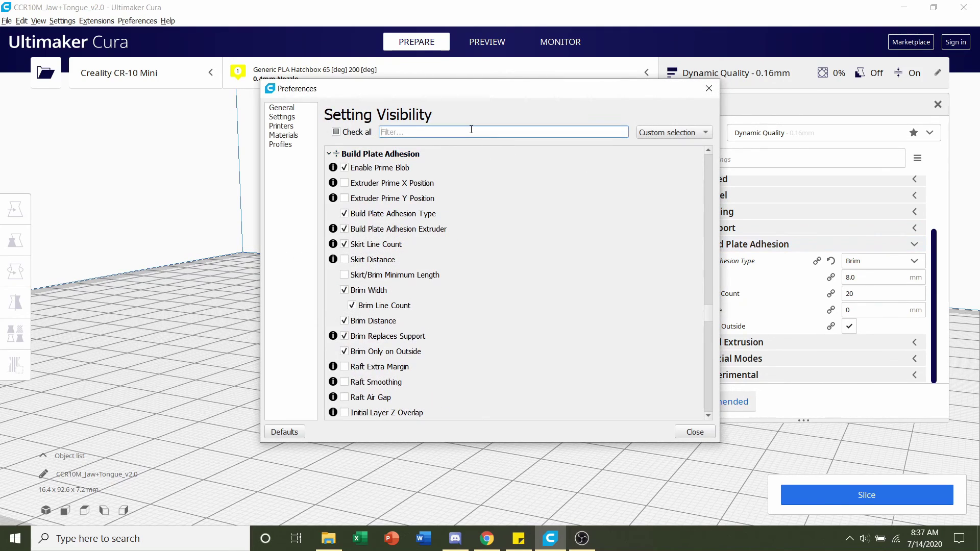
type("brim dis")
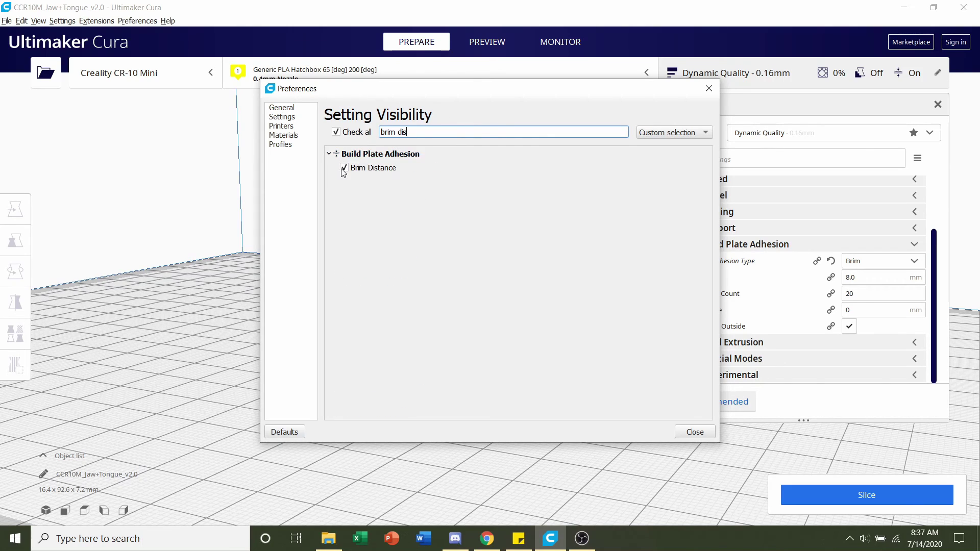
left_click(695, 432)
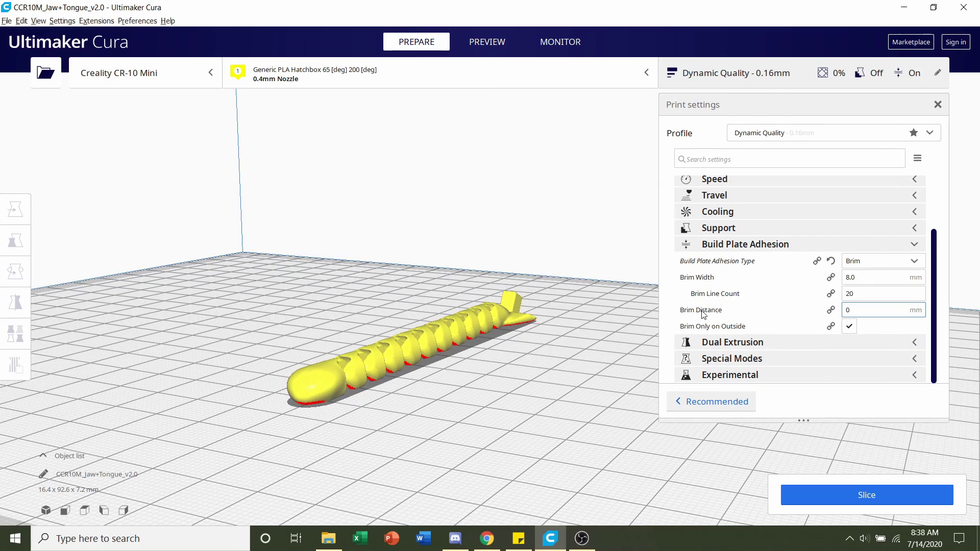
mouse_move(862, 306)
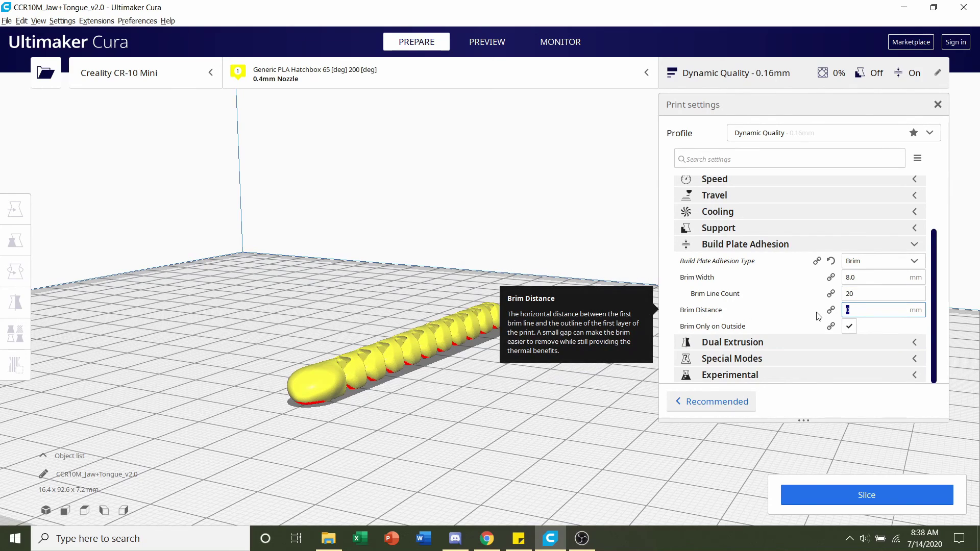
type("0.16")
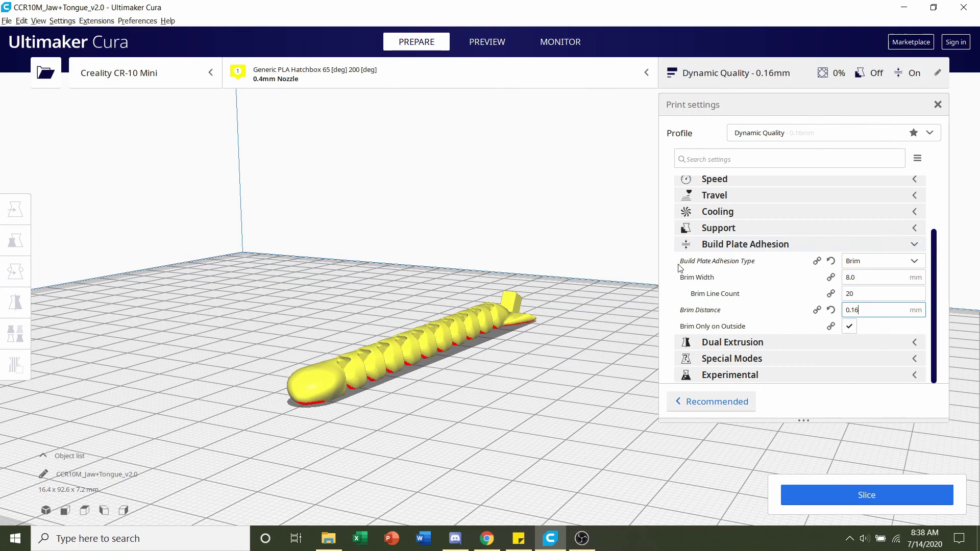
scroll(761, 282, "up", 3)
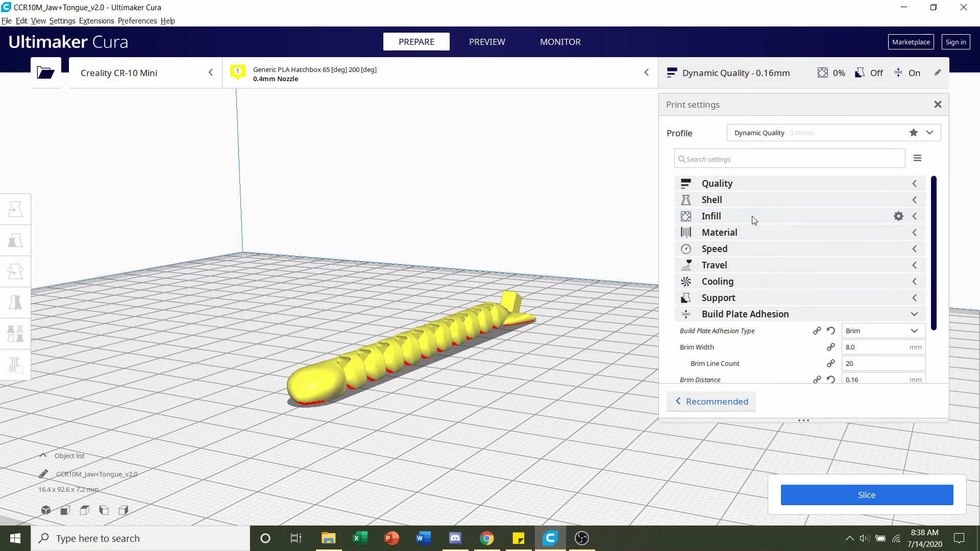
- Confirm 0% infill density and slice the jaw and tongue, estimating 1 h 5 min, 3 g, 1.08 m
left_click(753, 220)
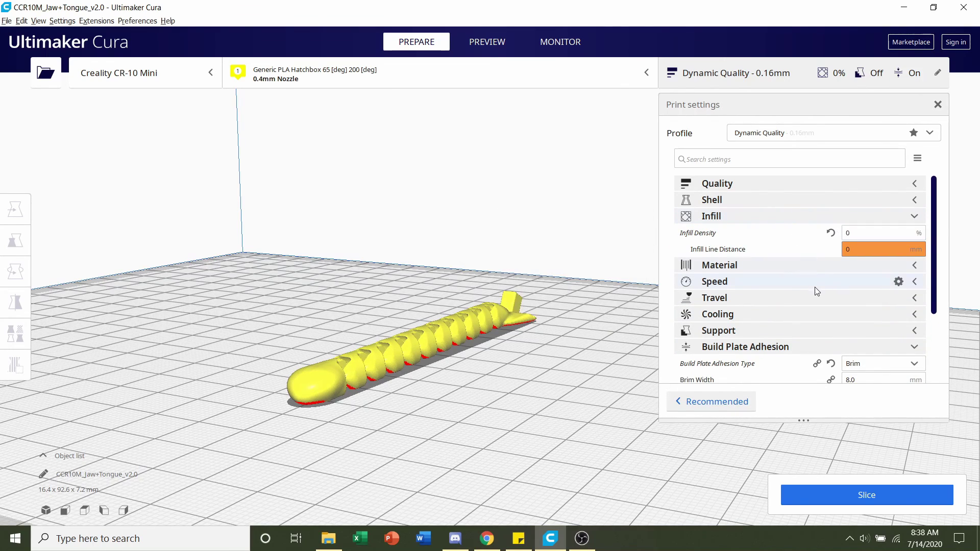
scroll(816, 291, "down", 3)
scroll(811, 289, "up", 2)
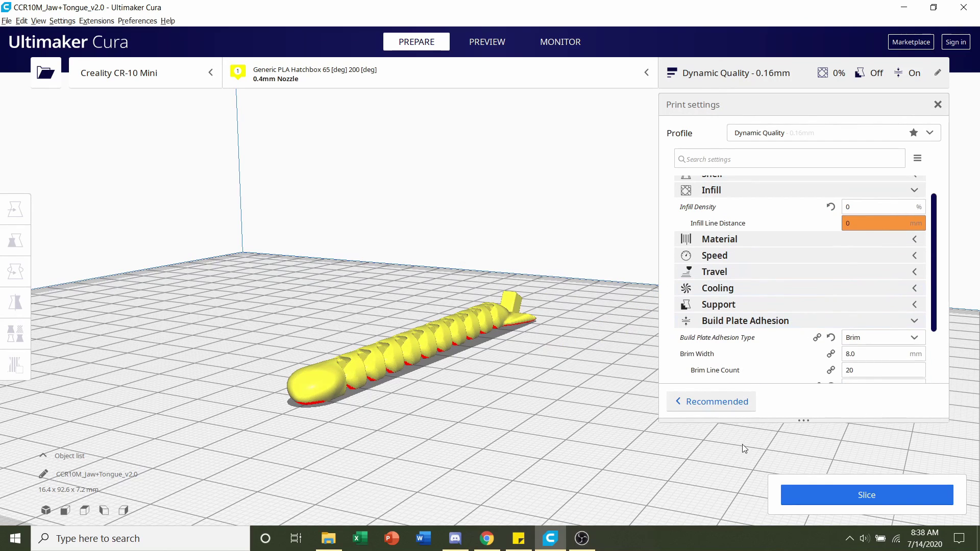
right_click_drag(585, 396, 835, 479)
left_click(835, 498)
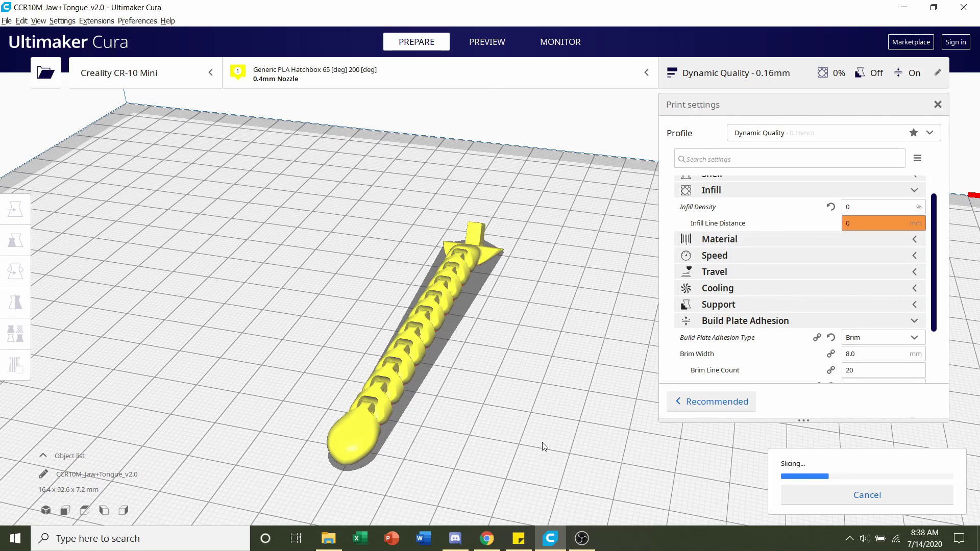
scroll(404, 255, "down", 2)
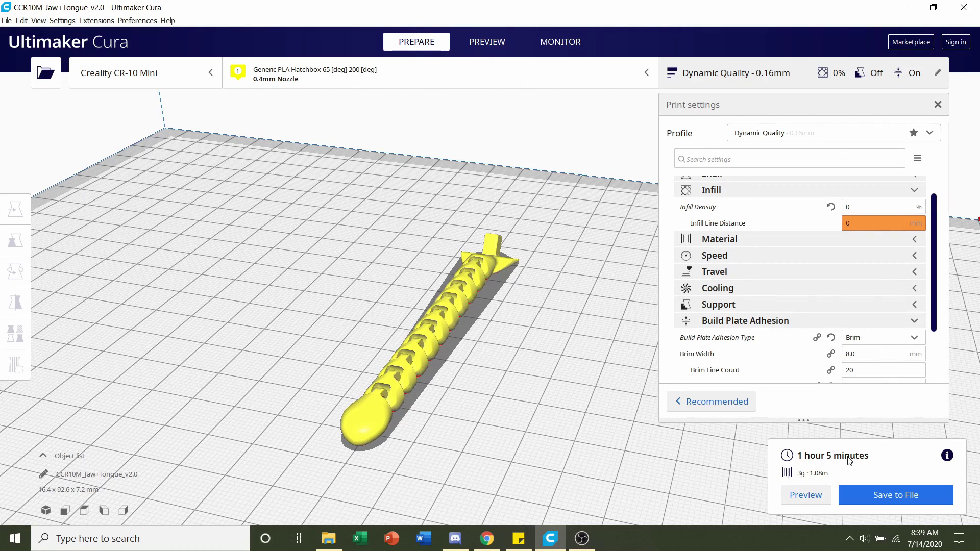
- Preview the 58-layer sliced jaw and tongue from a low side angle to inspect its cyan brim
left_click(795, 495)
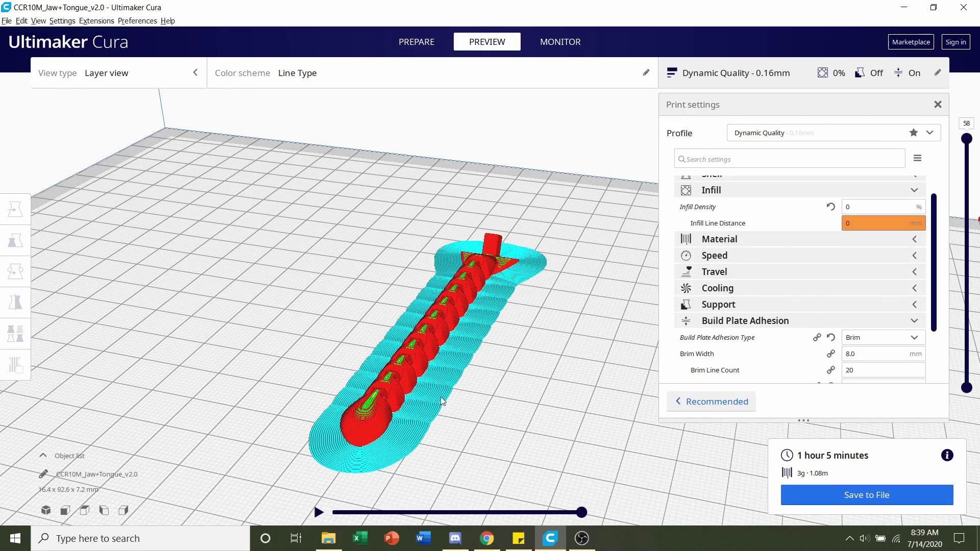
scroll(376, 384, "up", 4)
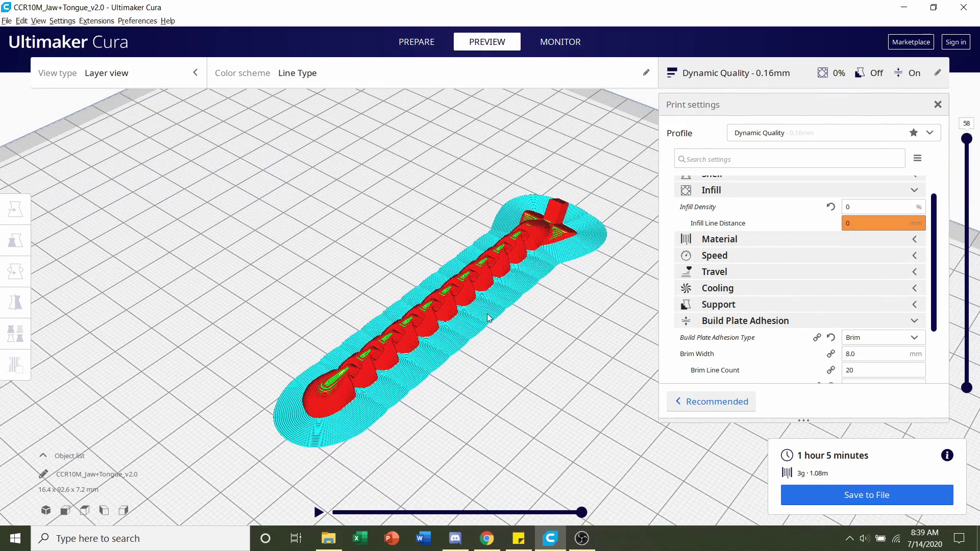
scroll(445, 378, "up", 2)
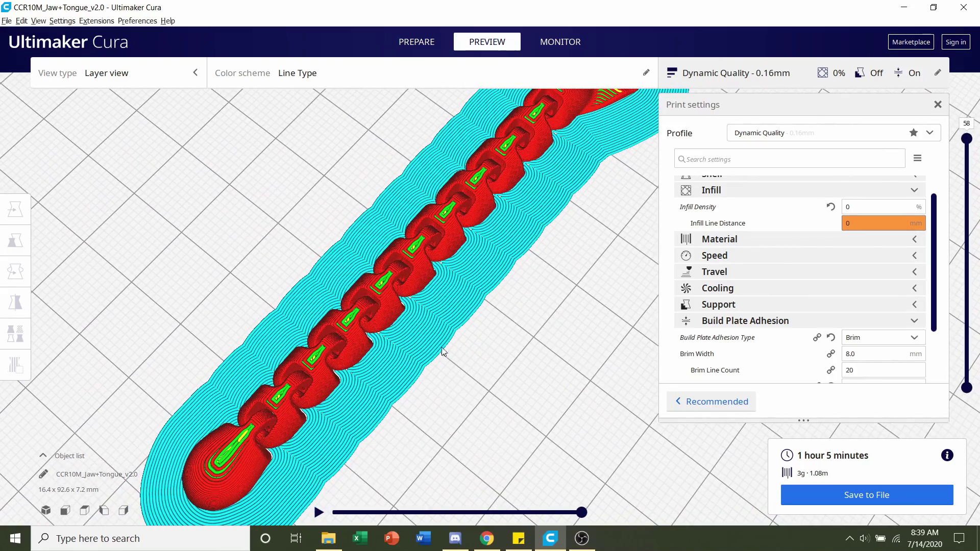
scroll(419, 350, "down", 3)
right_click_drag(418, 350, 415, 299)
scroll(417, 303, "up", 1)
scroll(504, 289, "down", 2)
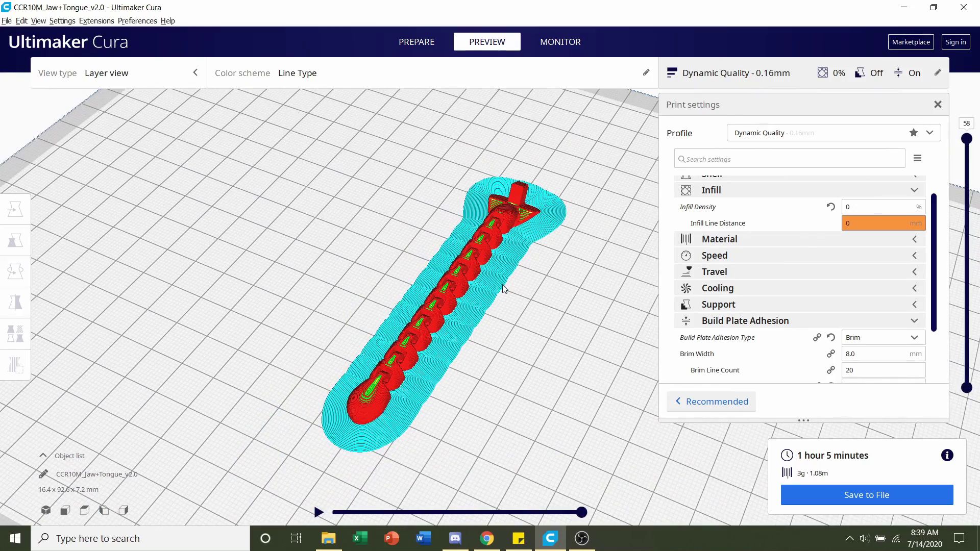